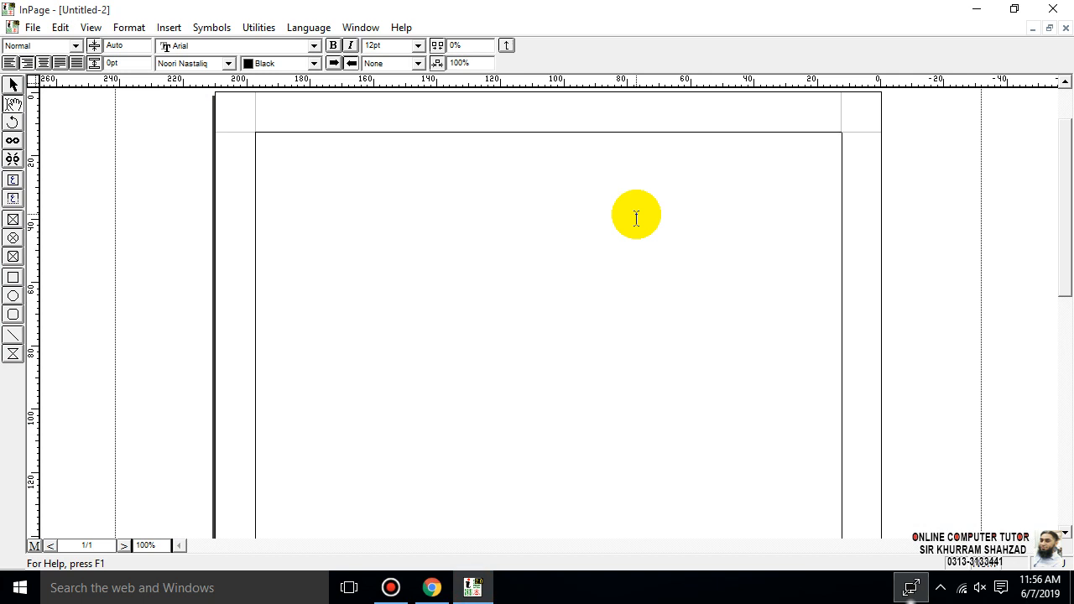
Enter the heading "EDIT MENU میں موجود کمانڈز کی شارٹ کیز" and centre it on the page
text(EDIT MENU میں موجود کمانڈز کی شارٹ کیز)
drag(383, 176, 678, 173)
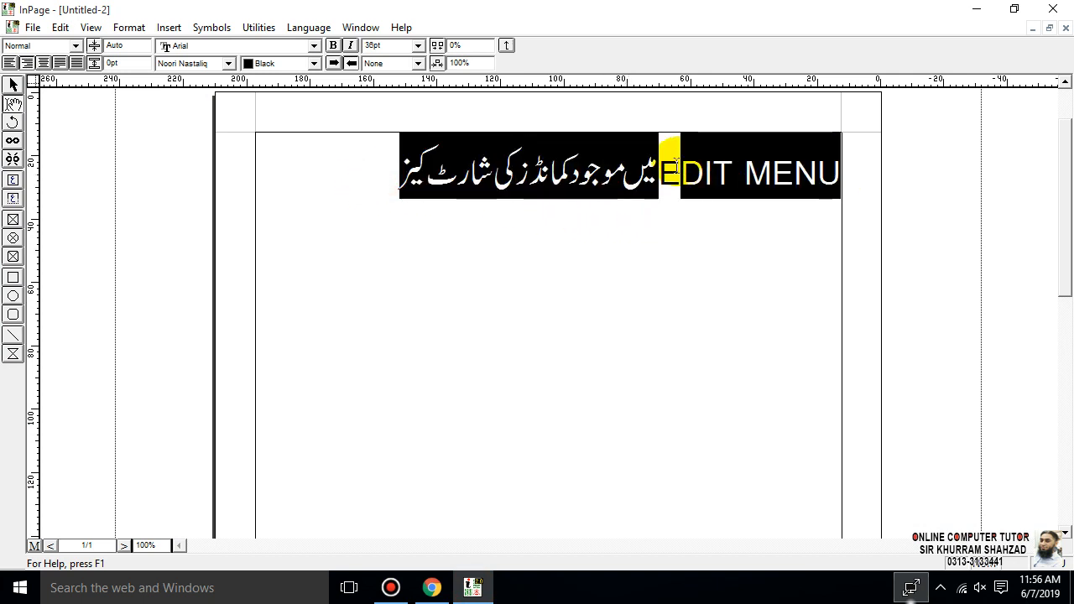
click(44, 63)
Set the font size of the heading to 40 pt
click(418, 45)
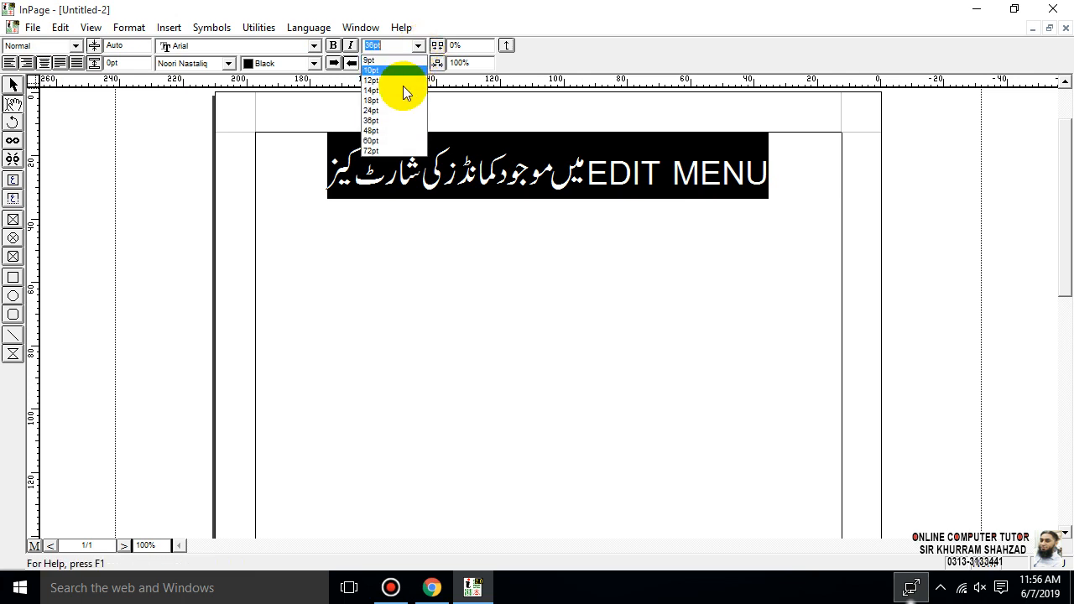
click(400, 130)
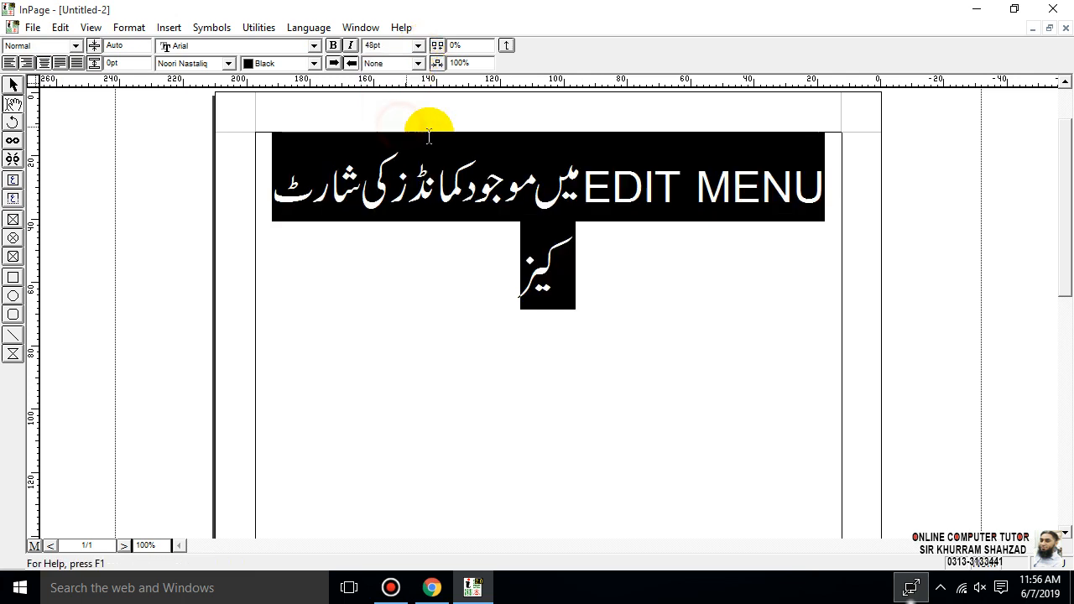
double_click(390, 45)
text(40)
key(Return)
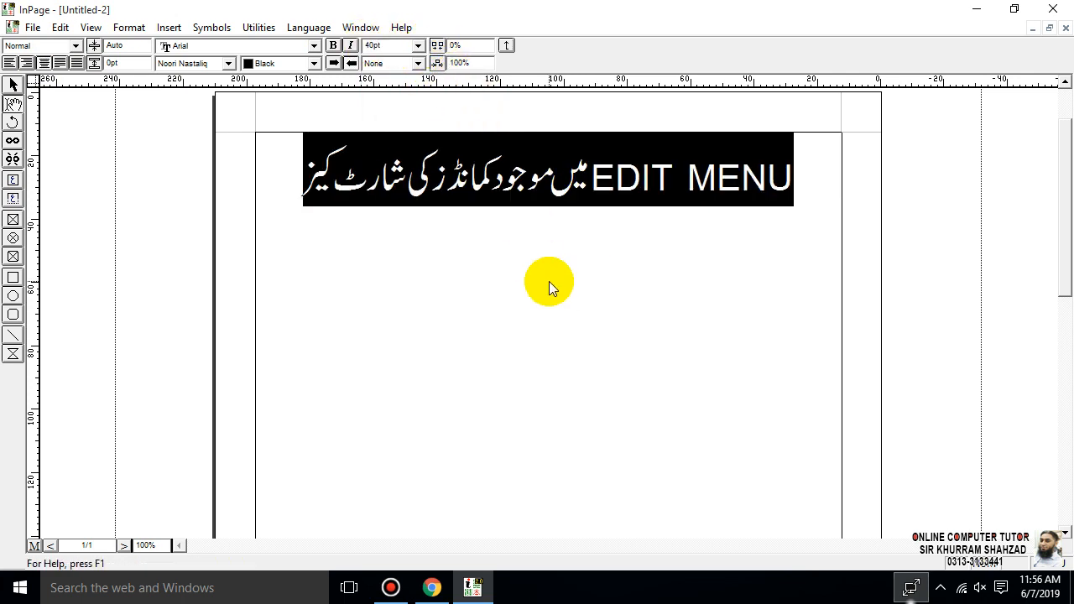
click(549, 281)
Start a new line below the heading and insert a table with 1 row and 2 columns
click(303, 178)
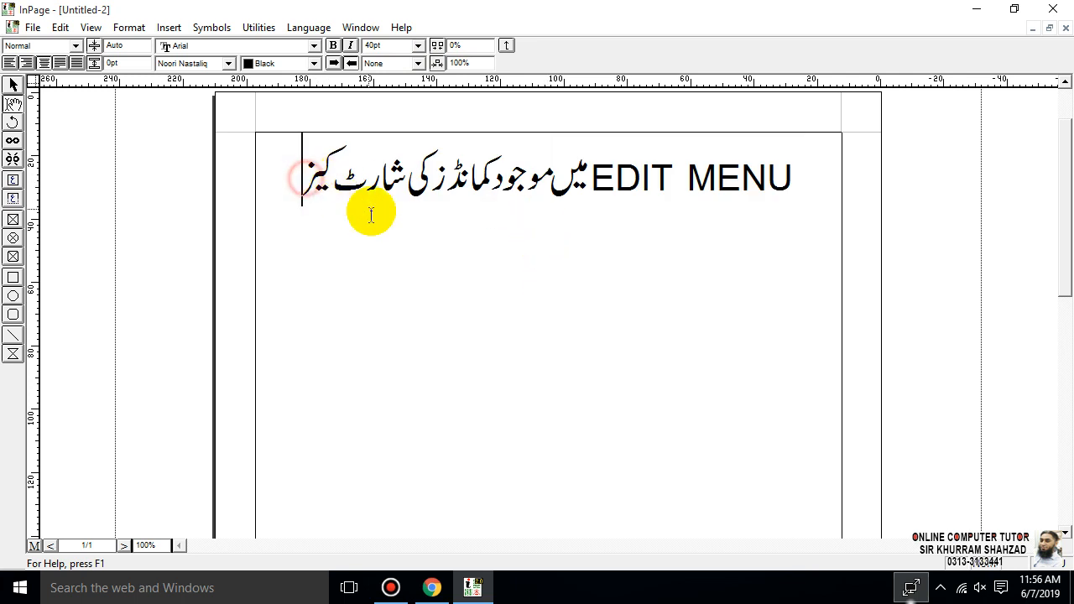
key(Return)
click(172, 28)
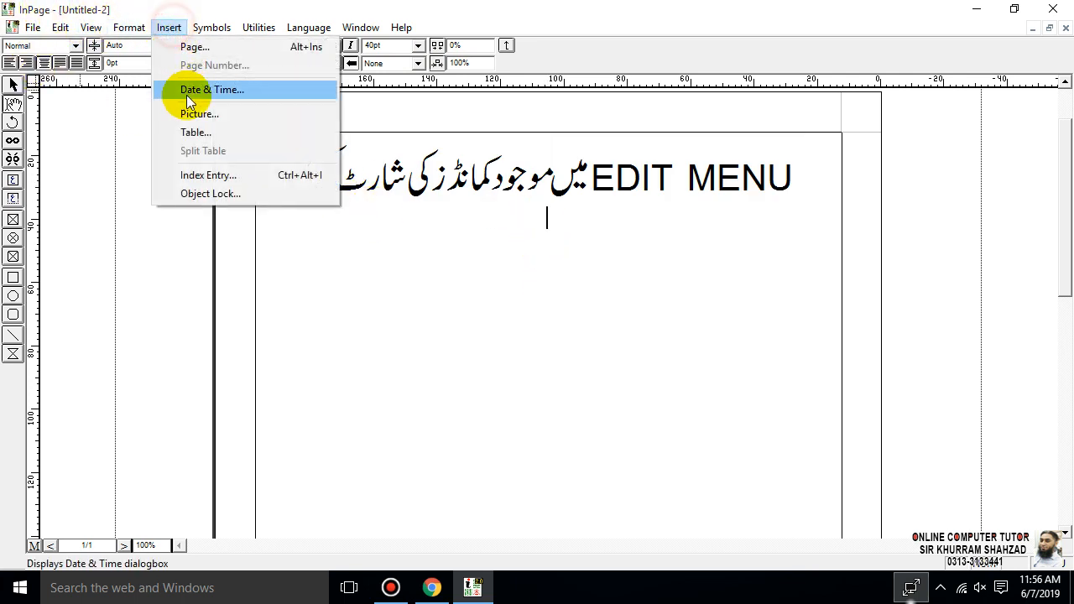
click(206, 134)
click(598, 273)
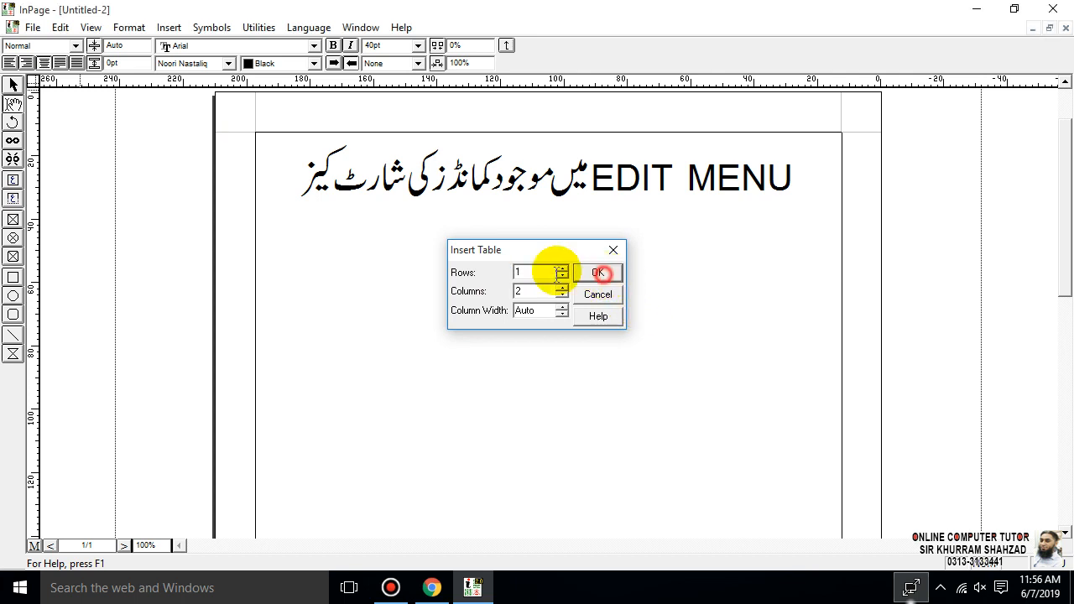
Narrow the table slightly by pulling both outer edges inward, and place the cursor in the left cell
drag(257, 213, 268, 213)
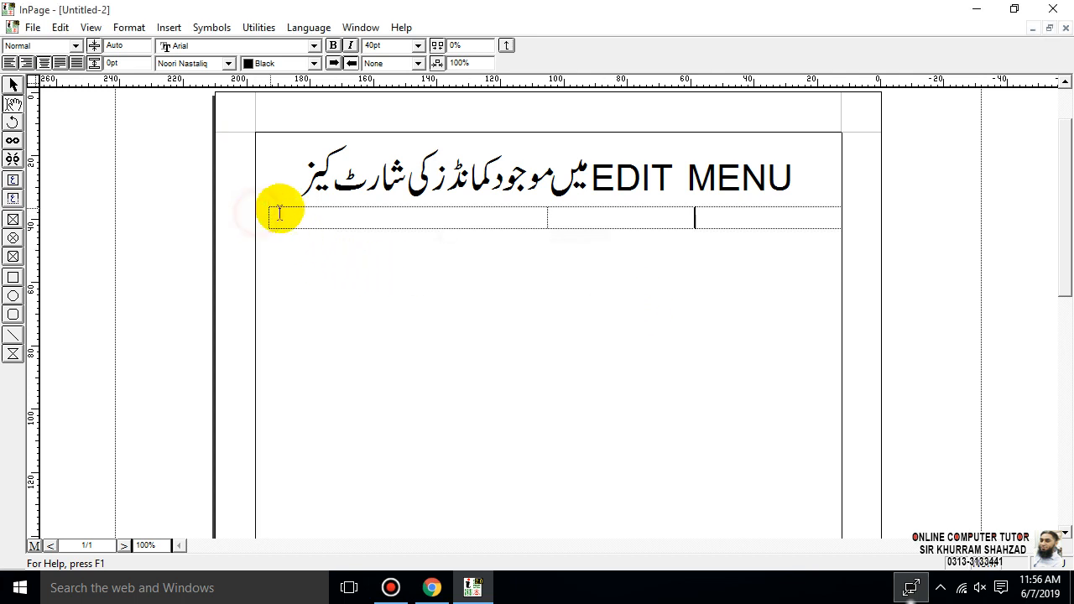
drag(839, 214, 829, 214)
click(472, 210)
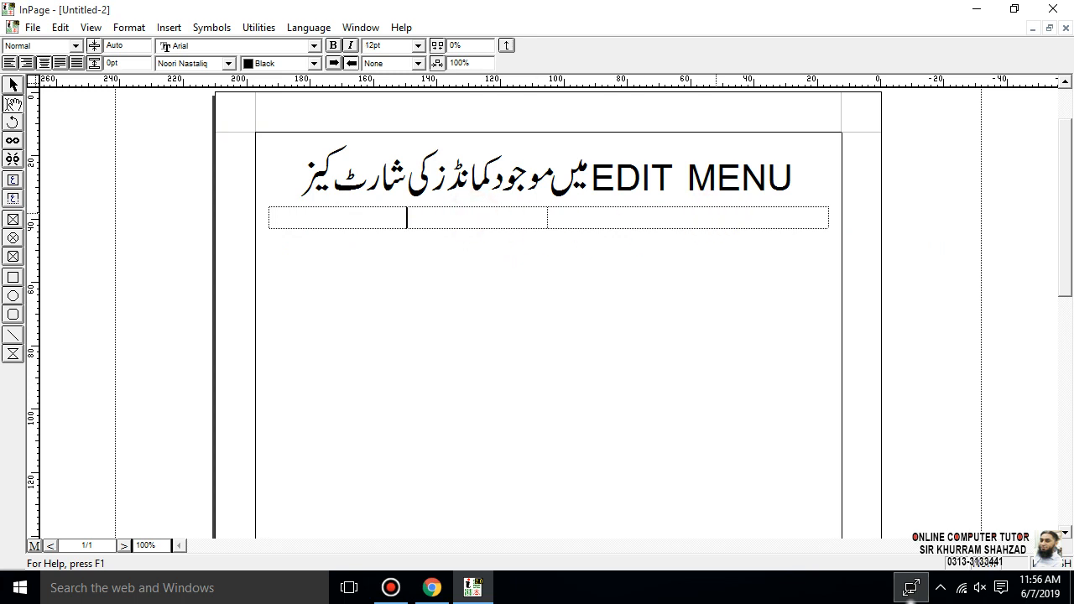
text(edit menu command)
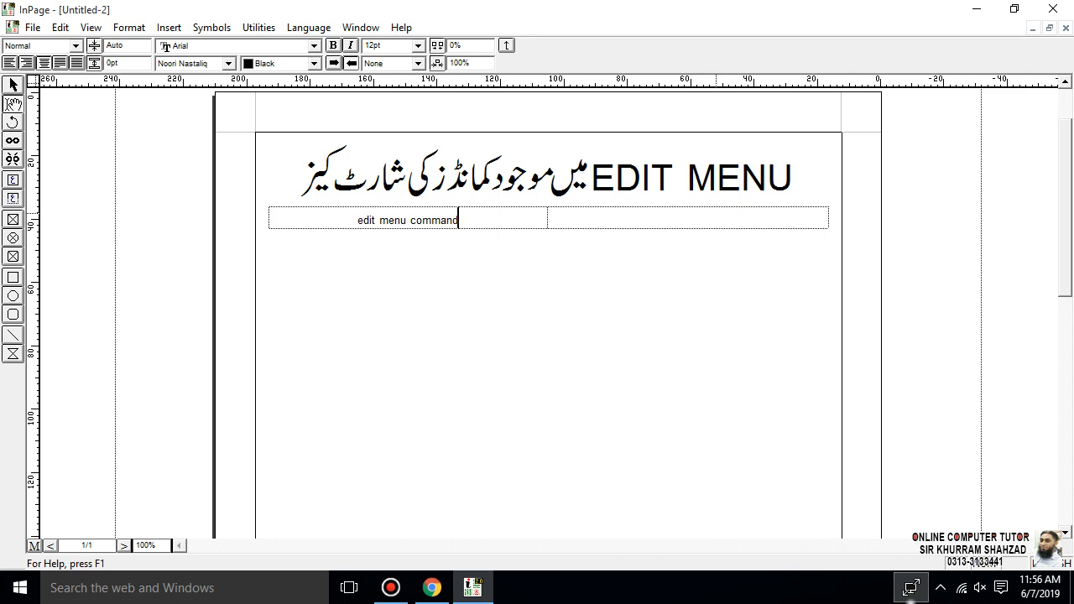
text(s)
key(BackSpace)
key(BackSpace)
key(BackSpace)
key(BackSpace)
key(BackSpace)
key(BackSpace)
key(BackSpace)
key(BackSpace)
key(BackSpace)
key(BackSpace)
key(BackSpace)
key(BackSpace)
key(BackSpace)
key(BackSpace)
key(BackSpace)
key(BackSpace)
key(BackSpace)
key(BackSpace)
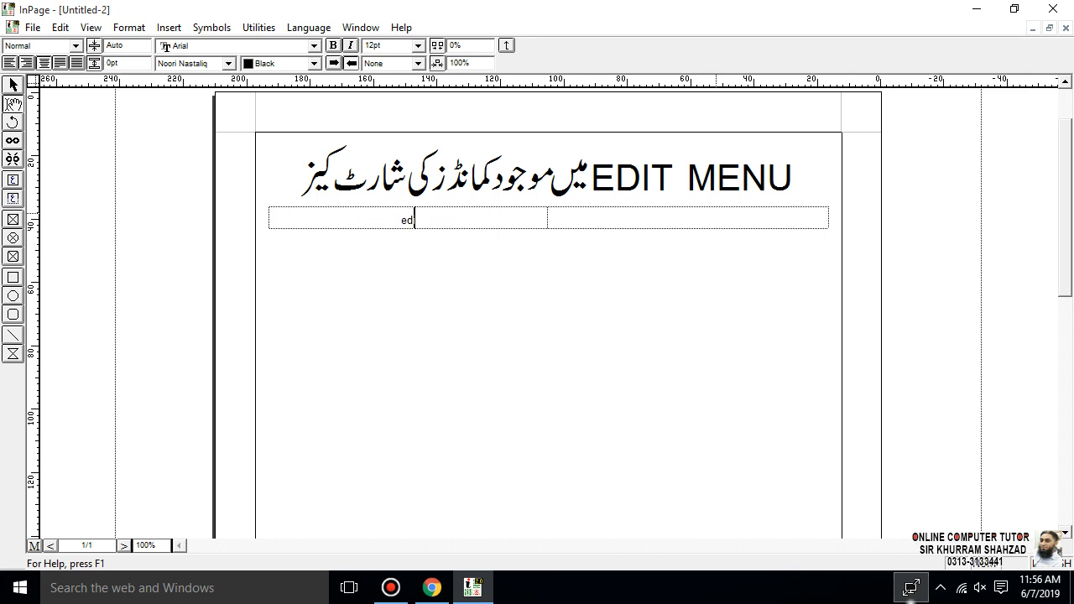
Fill the header cells with "EDIT MENU COMMANDS" and "SHORTCUT KEYS", and add an empty row below them
text(EDIT MENU COMMANDS)
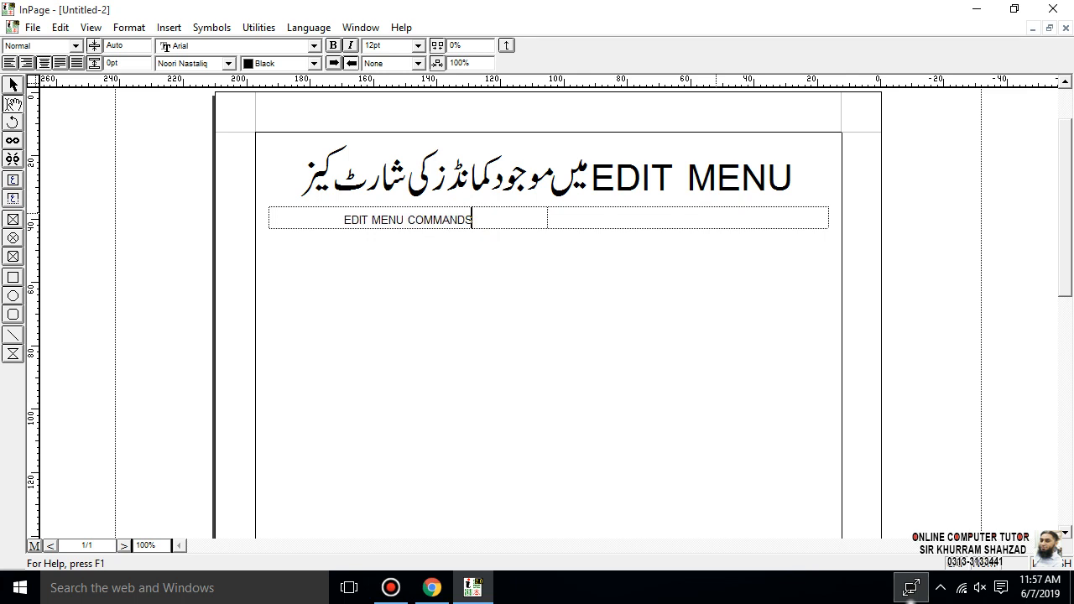
key(Tab)
key(Tab)
text(SHORTCUT KEYS)
key(Tab)
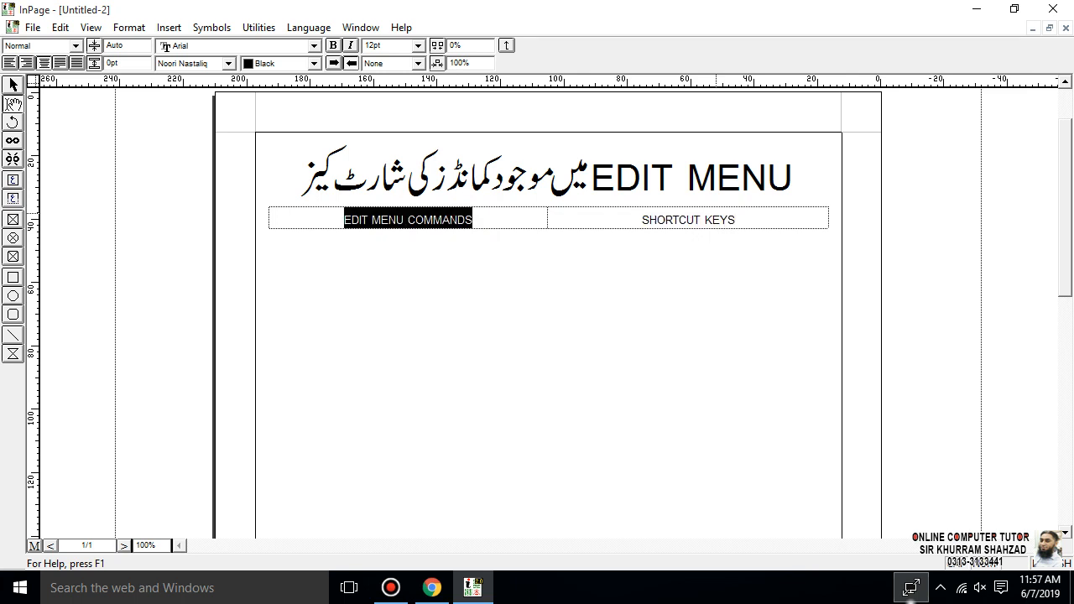
key(Tab)
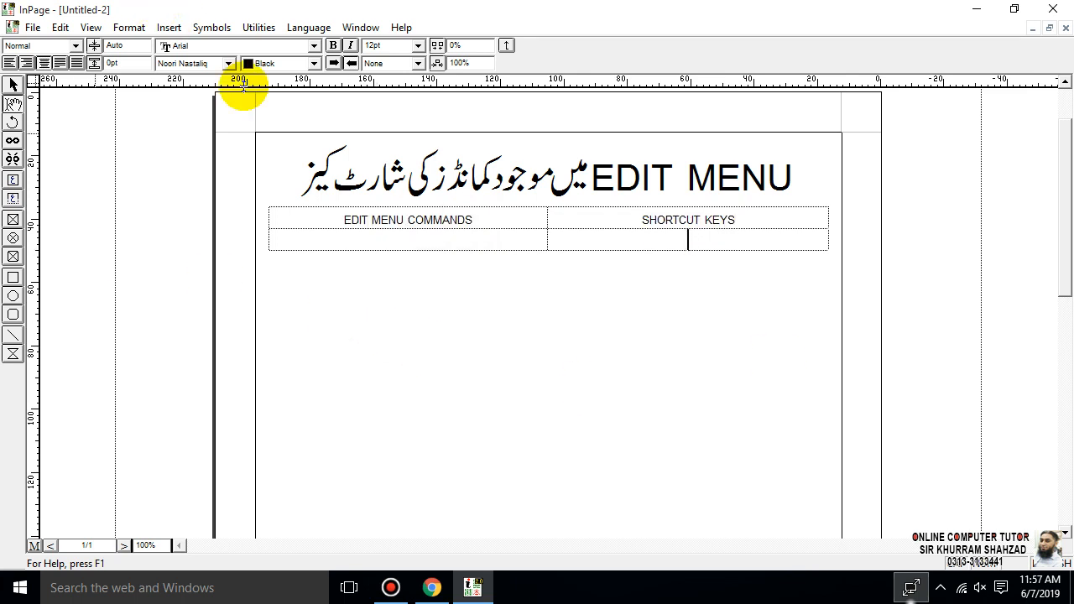
Format the text of the table's header row as 14 pt bold
triple_click(345, 204)
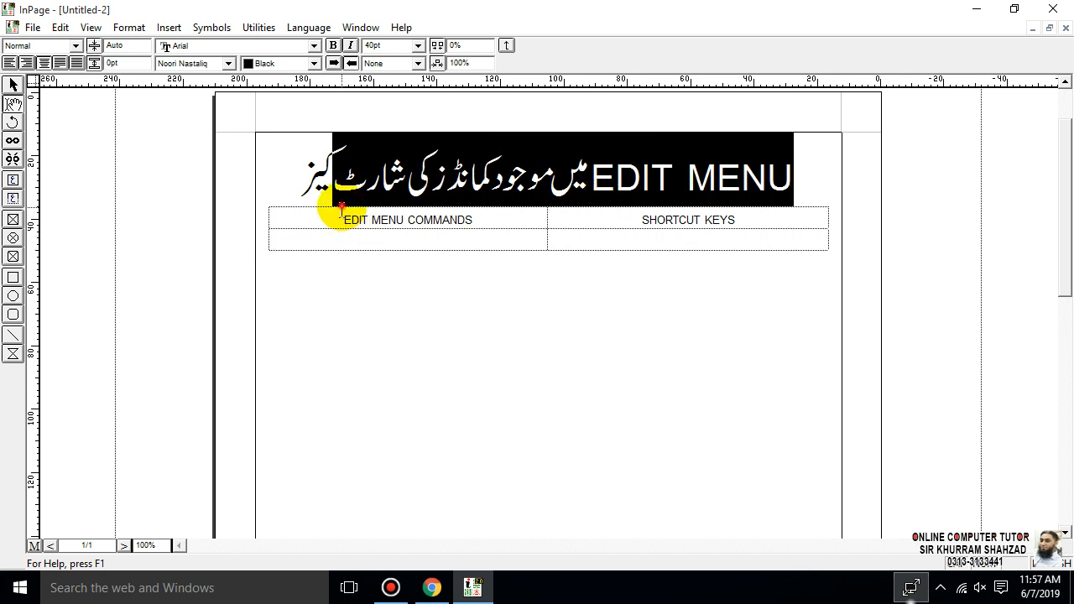
click(535, 221)
drag(750, 223, 348, 216)
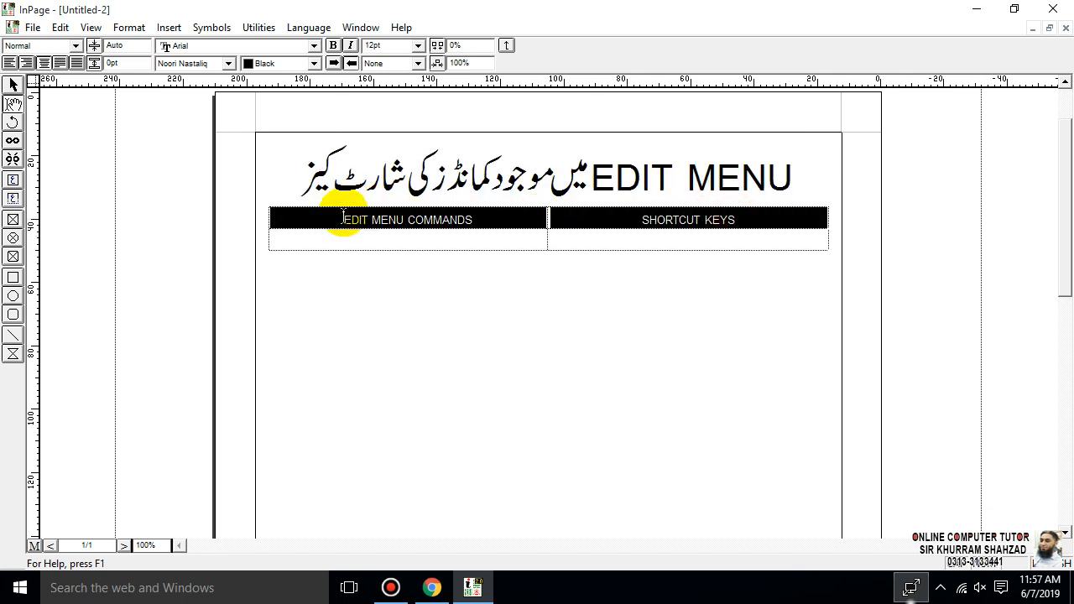
click(417, 45)
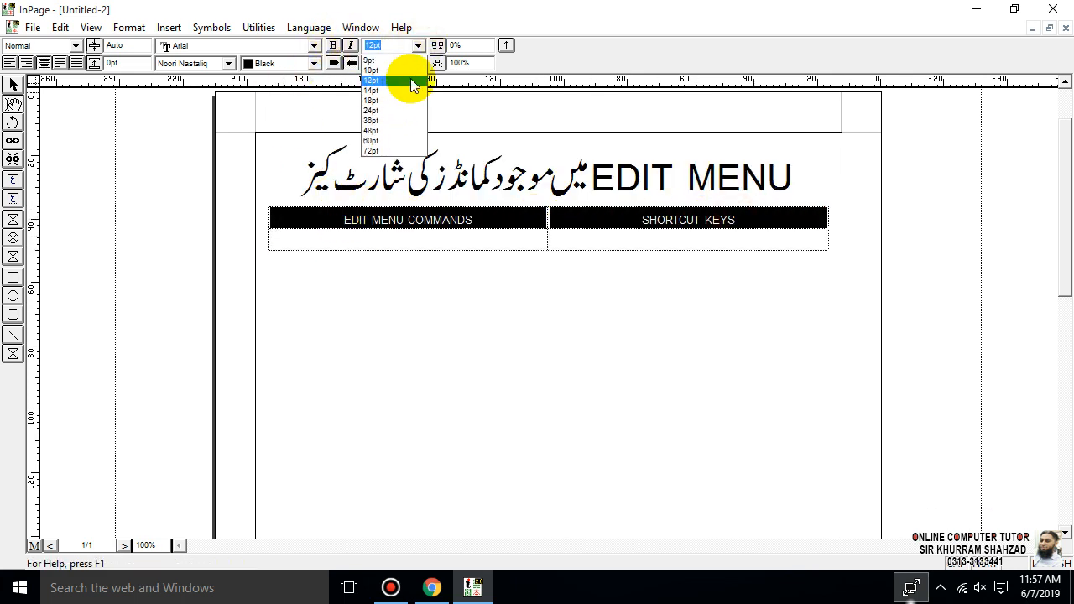
click(408, 91)
click(348, 27)
click(333, 45)
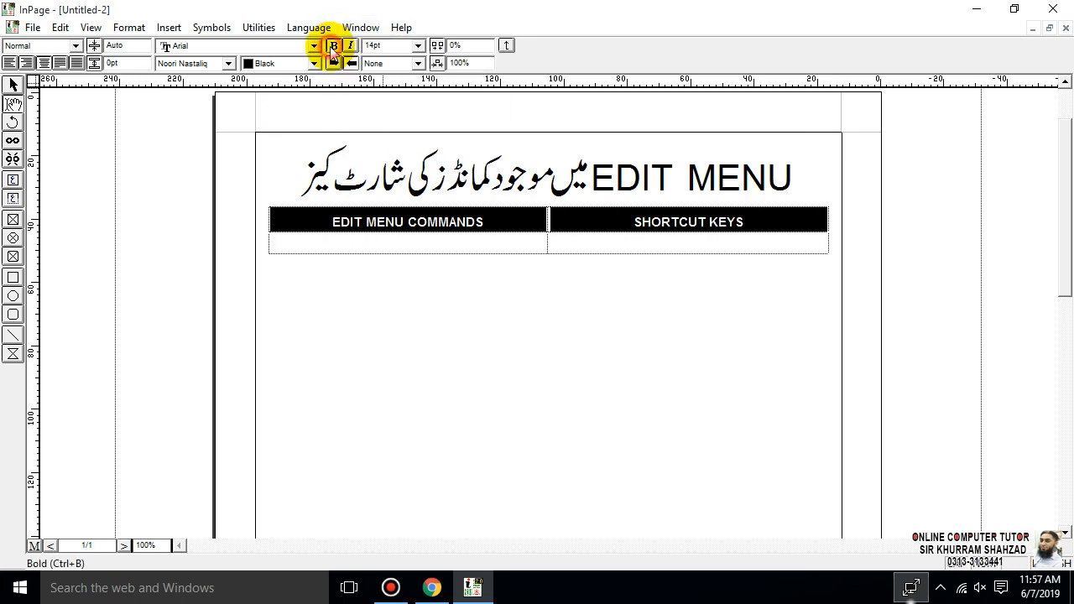
Check the undo command in the Edit menu and enter "UNDO TEXT EDITING" in the second row under EDIT MENU COMMANDS
click(415, 244)
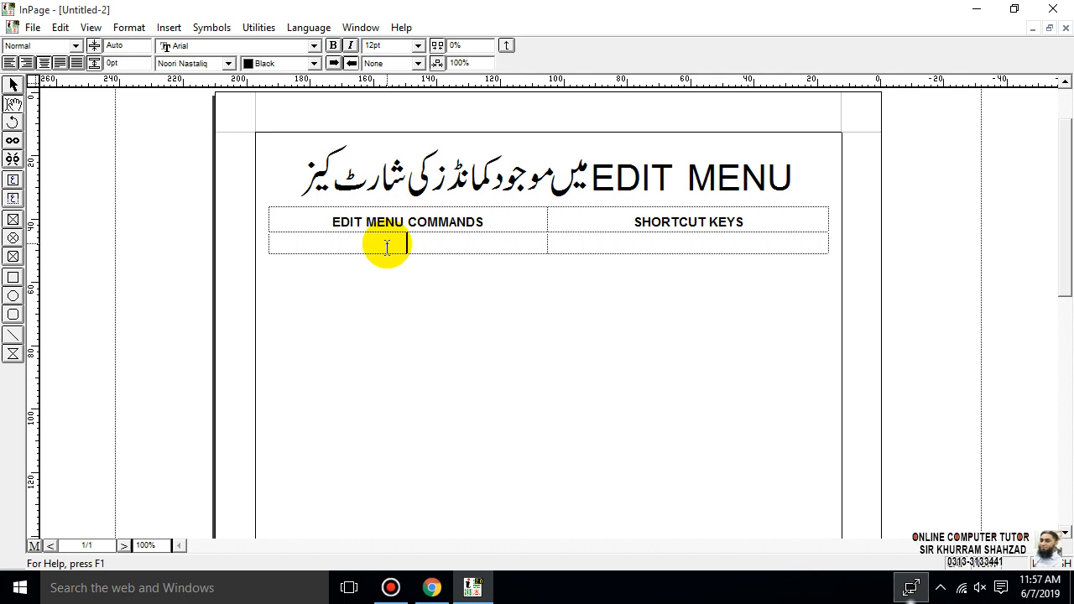
click(63, 27)
mouse_move(359, 27)
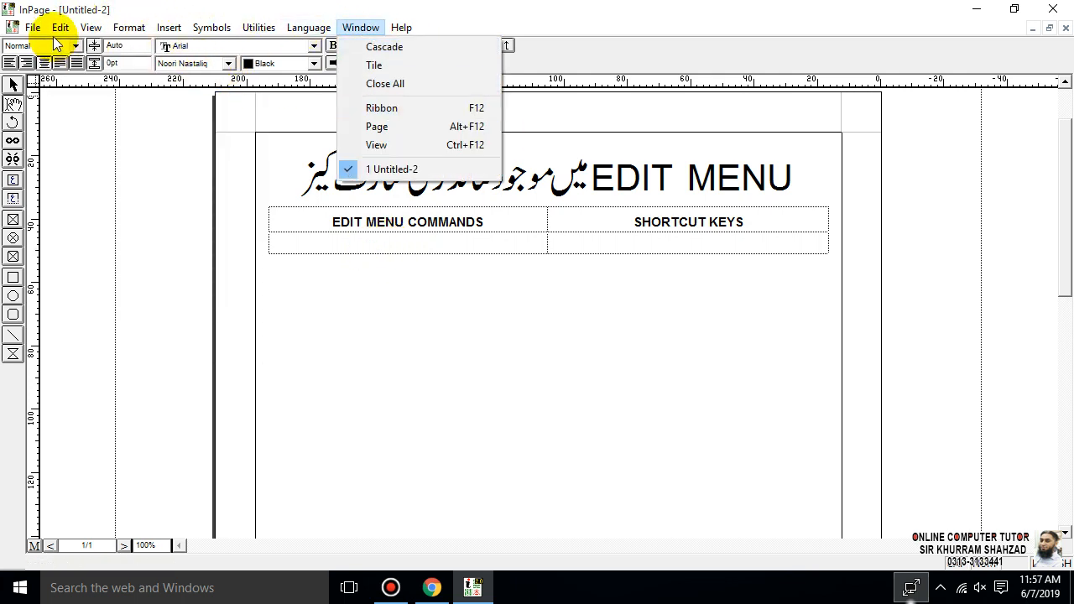
mouse_move(59, 29)
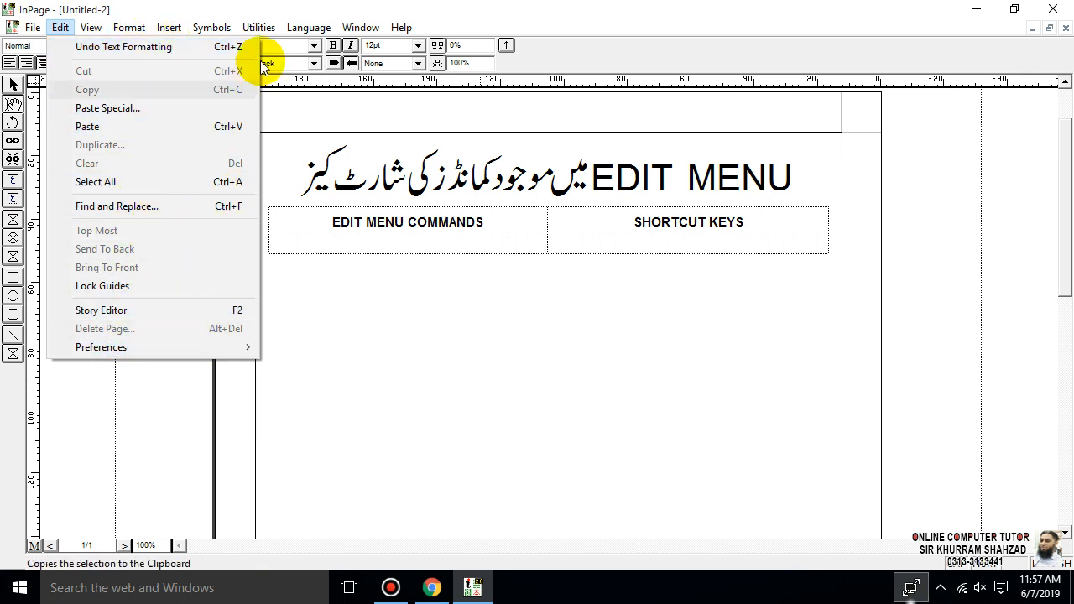
click(506, 239)
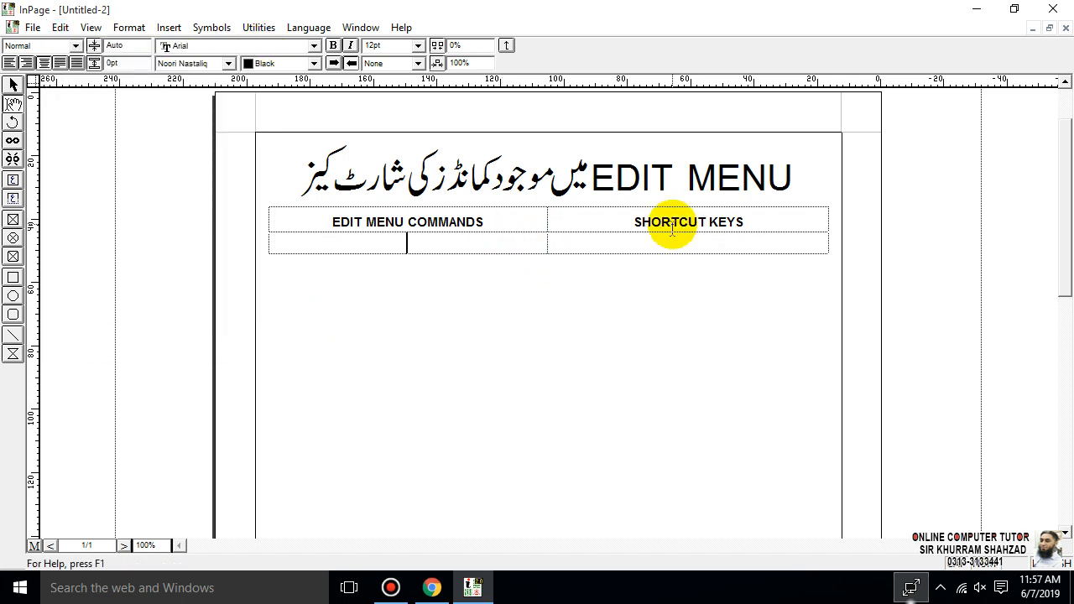
text(UND)
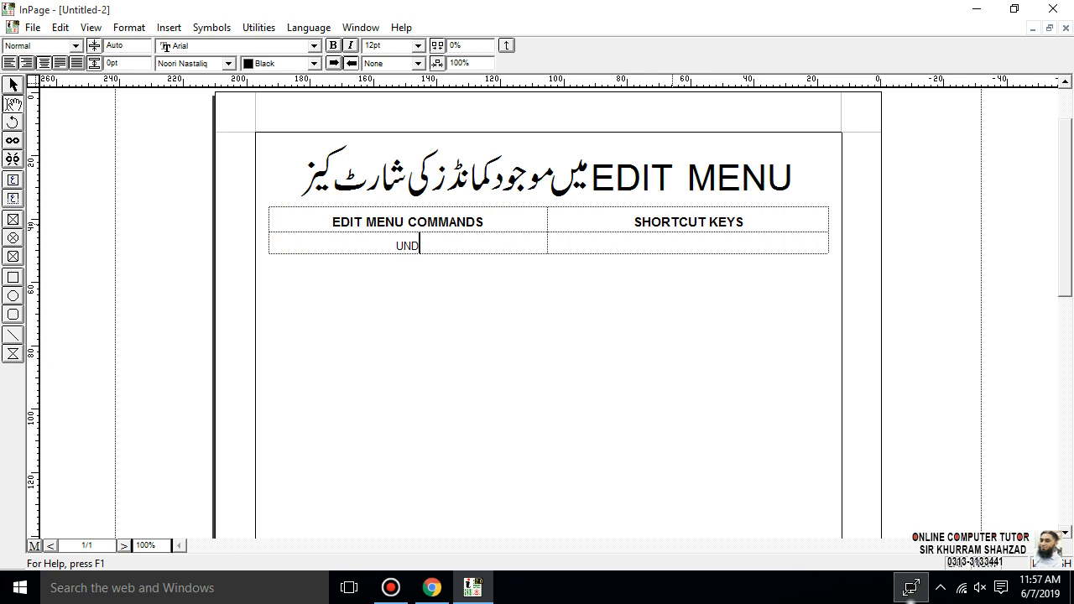
text(O TEXT EDITING)
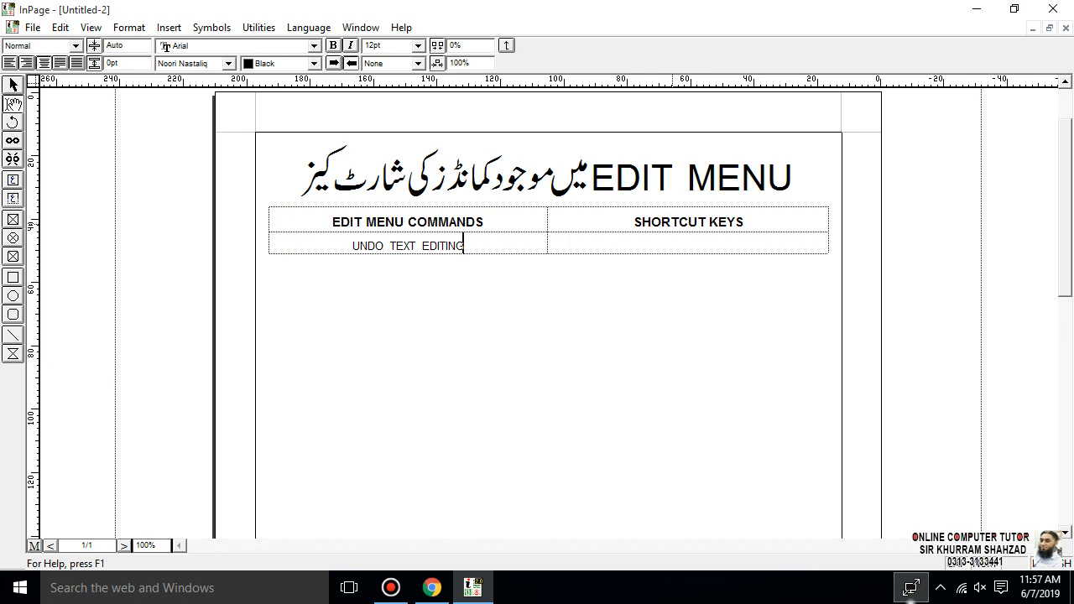
text(S)
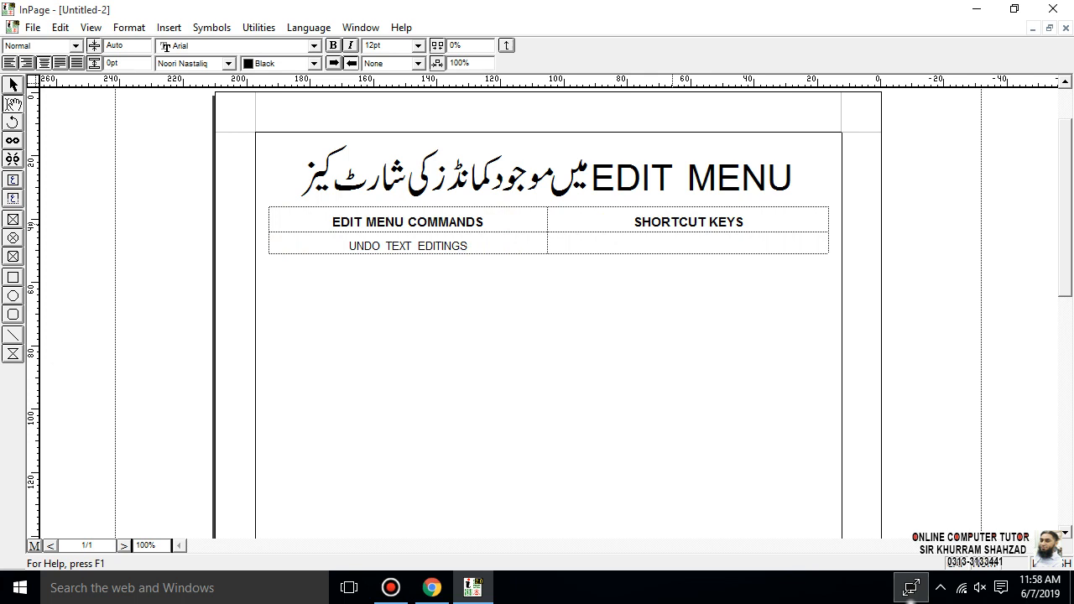
key(BackSpace)
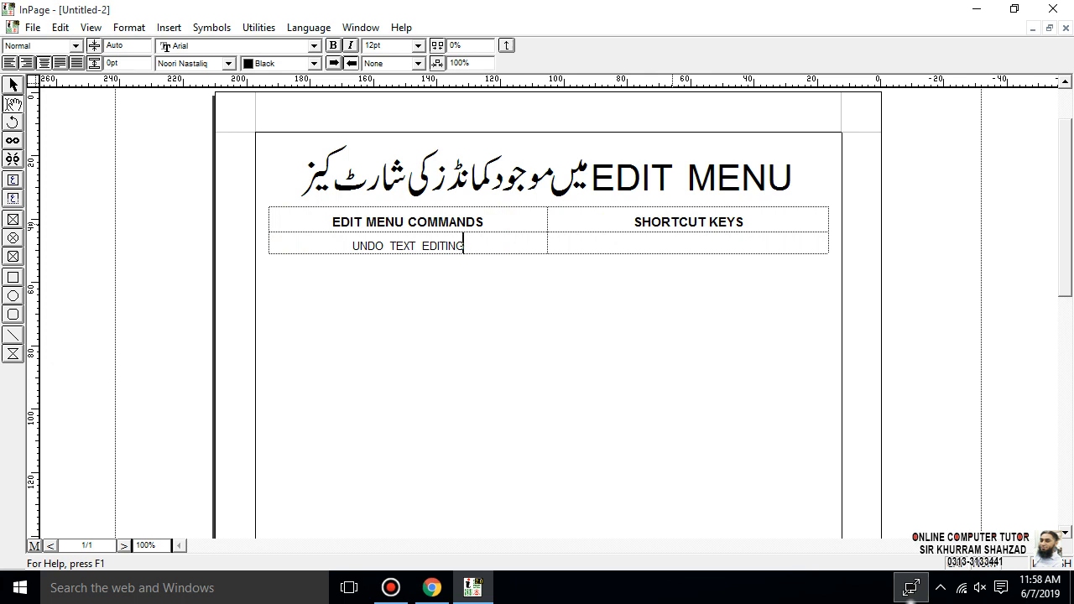
Enter "CTRL + Z" as the shortcut key for UNDO TEXT EDITING
key(ctrl+5)
key(ctrl+2)
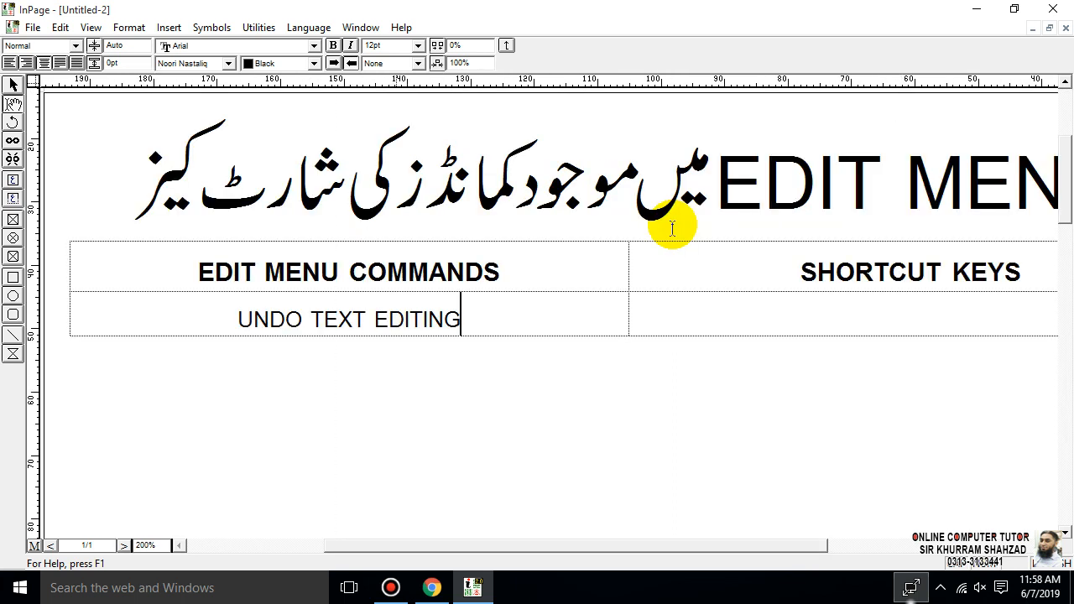
click(773, 310)
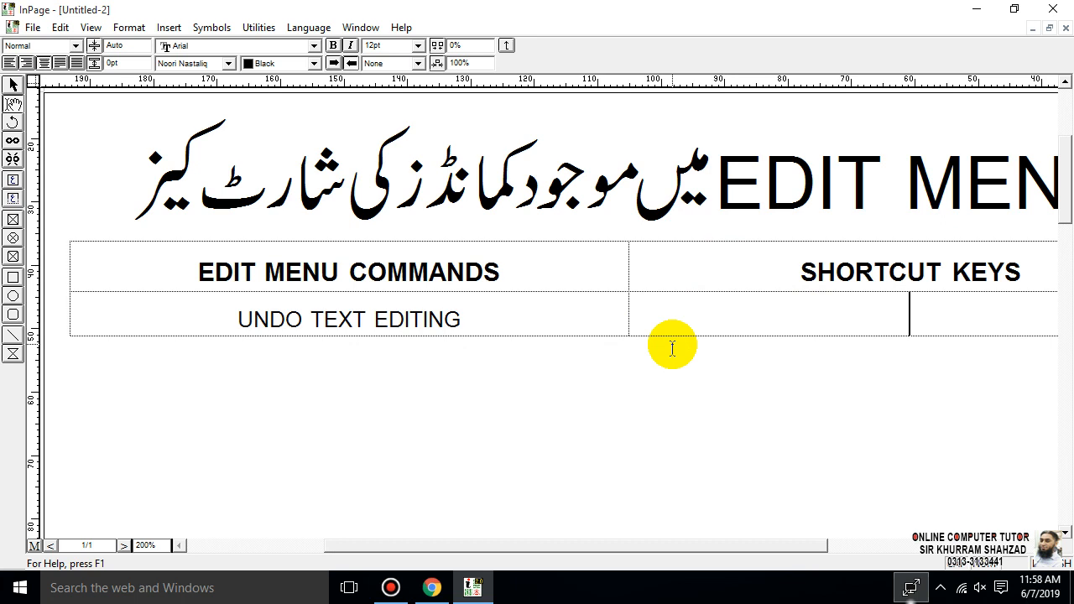
key(ctrl+1)
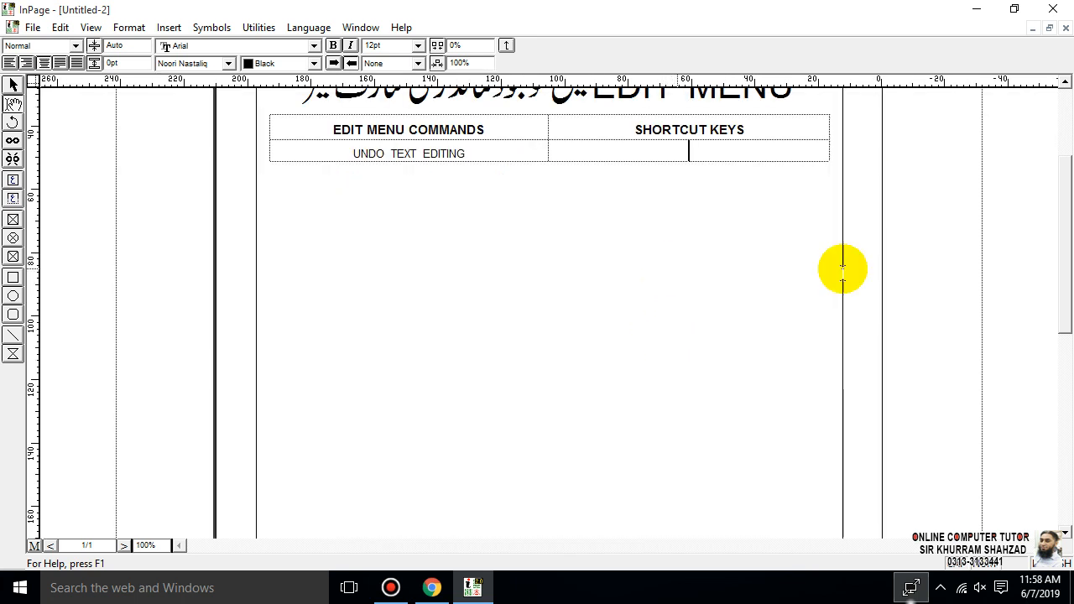
key(ctrl+5)
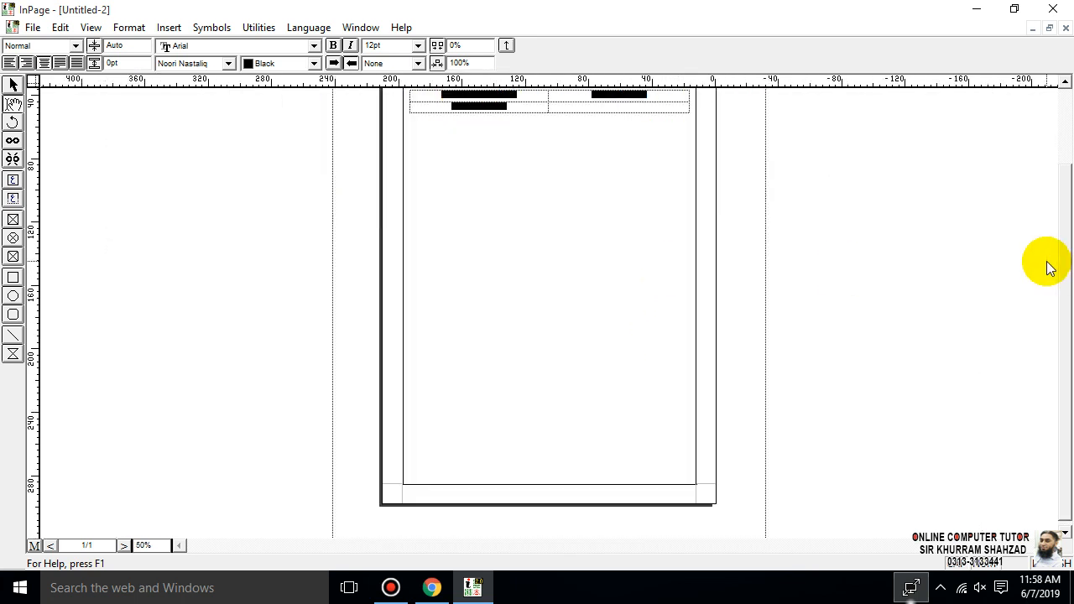
key(ctrl+1)
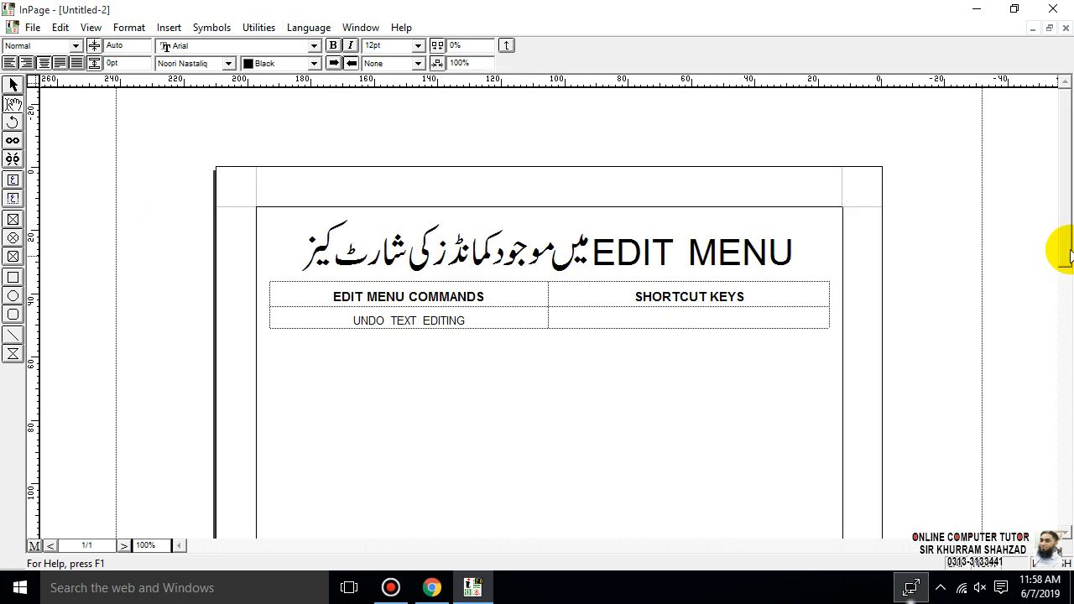
click(725, 315)
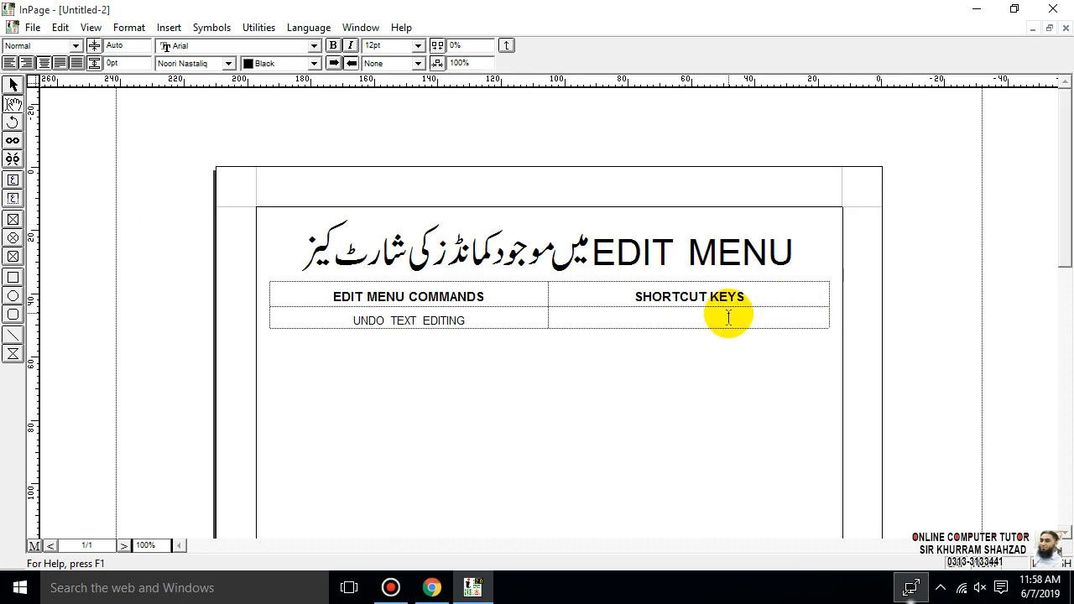
text(CTRL)
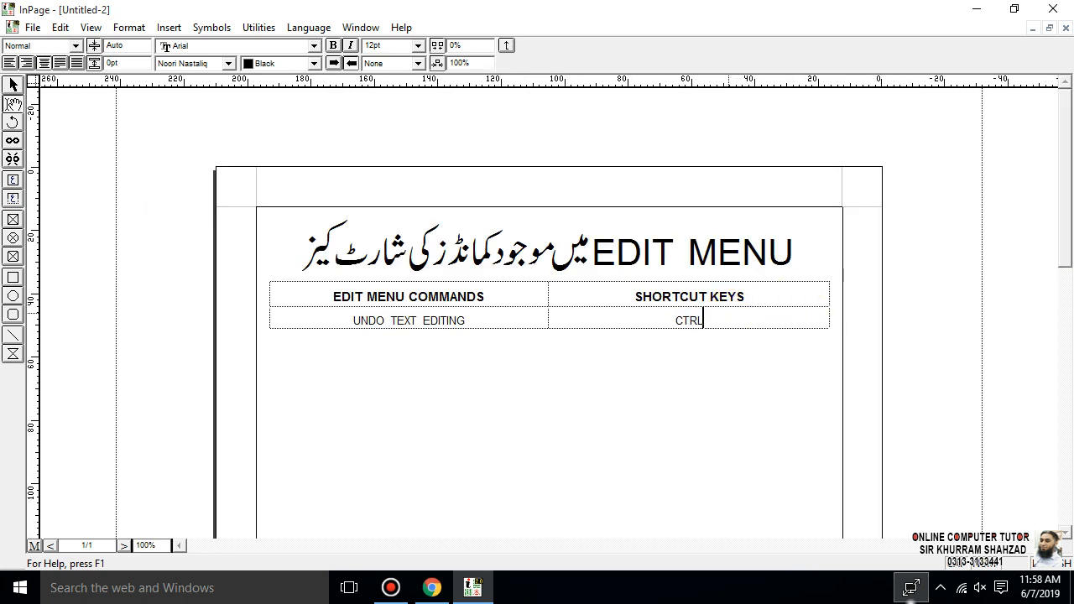
text( + Z)
Copy the text "CTRL + Z" from its cell and add an empty row at the end of the table
key(shift+Left)
key(shift+Left)
key(shift+Left)
key(shift+Left)
key(shift+Left)
key(shift+Left)
key(shift+Left)
key(shift+Left)
key(ctrl+c)
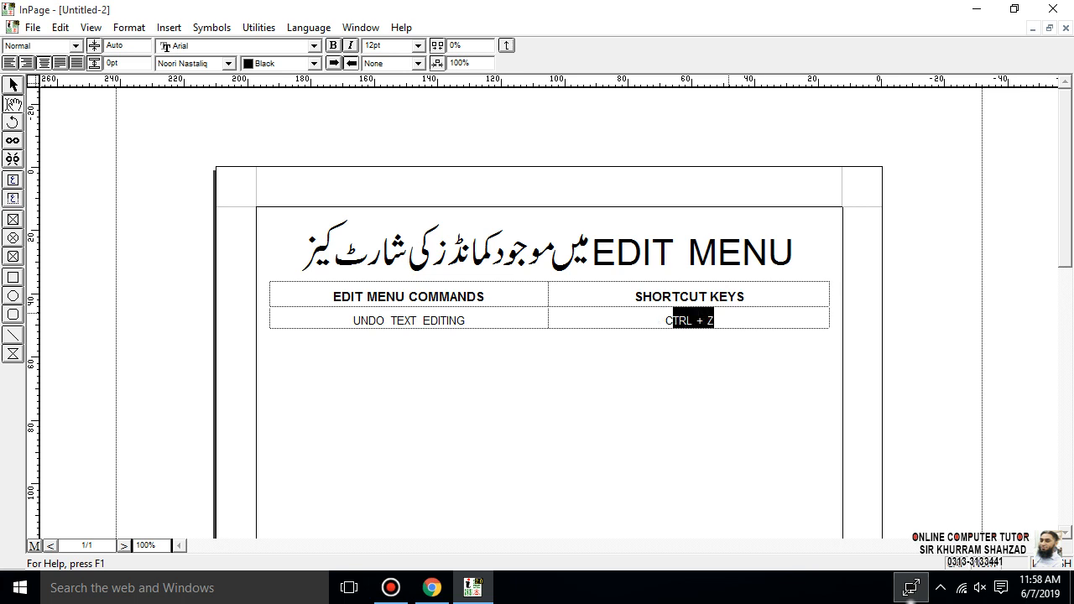
key(Tab)
key(Tab)
key(Tab)
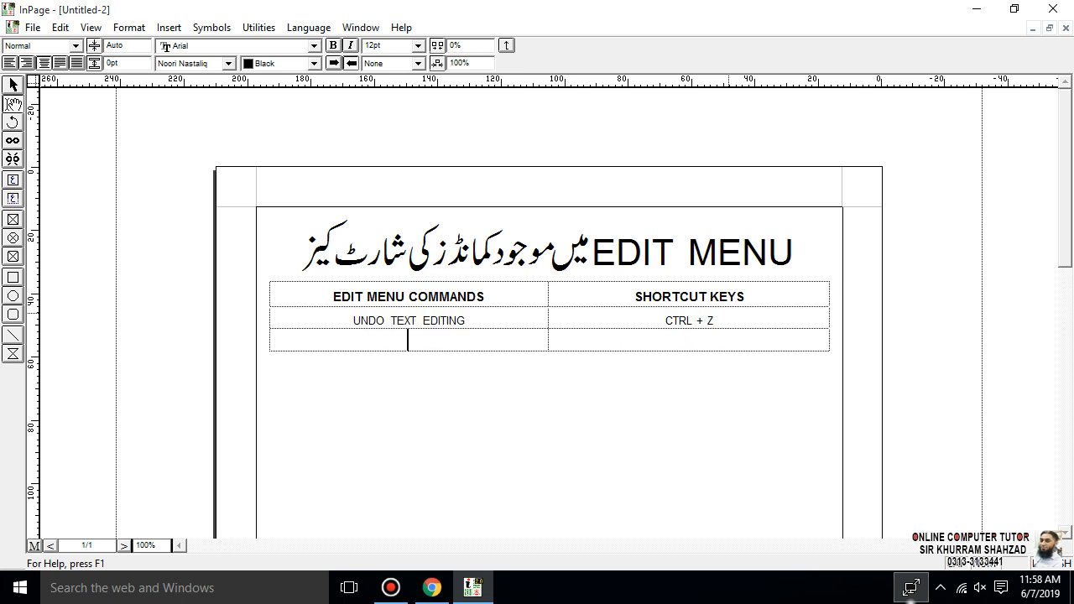
Fill the empty table row with the command "CUT" and its shortcut "CTRL + X", reusing the copied shortcut text
text(CUT)
key(Tab)
key(Tab)
key(Tab)
key(ctrl+v)
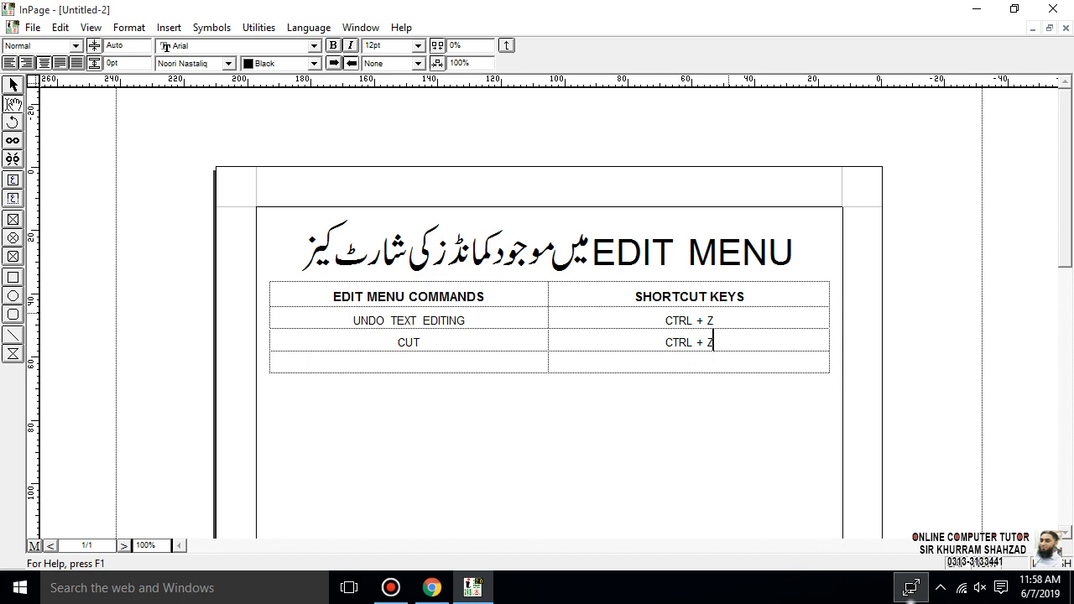
key(BackSpace)
text(X)
key(shift+Home)
key(Left)
key(shift+Left)
key(shift+Left)
key(shift+Left)
key(shift+Left)
key(shift+Left)
key(shift+Left)
key(shift+Left)
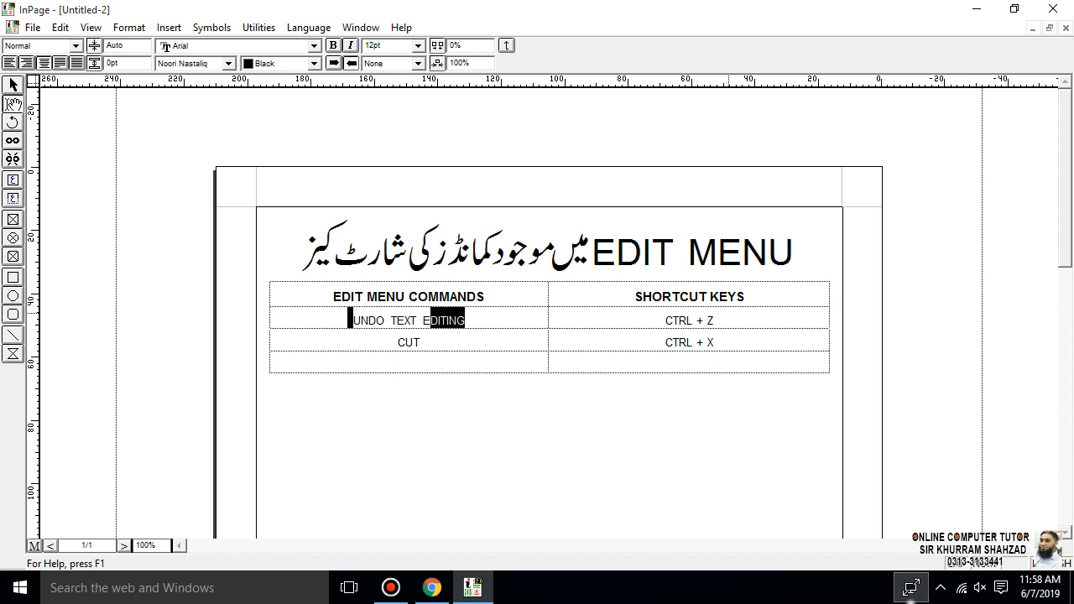
key(Delete)
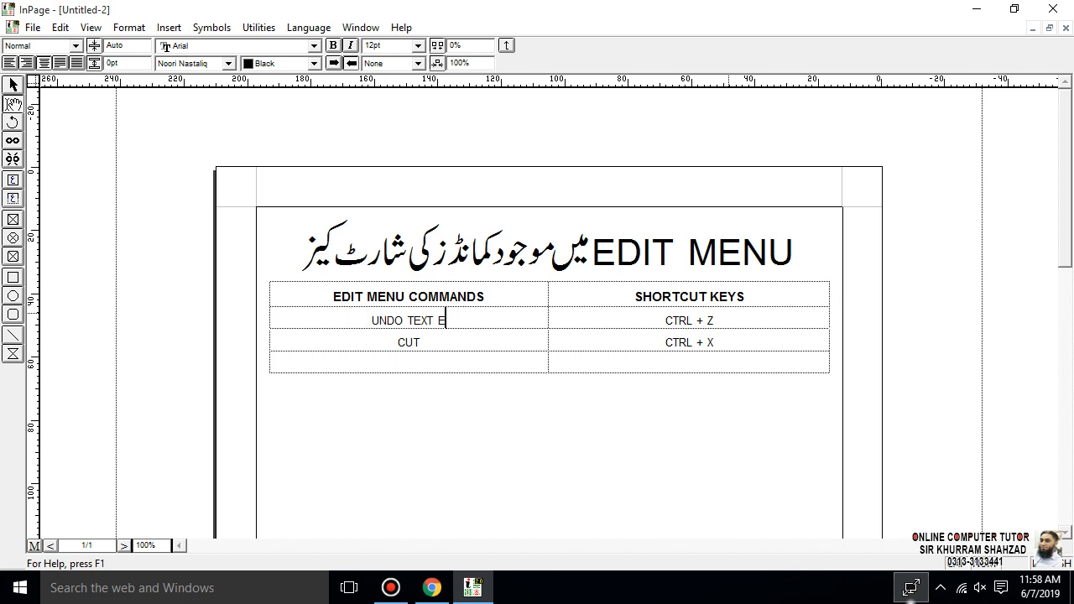
key(ctrl+z)
Enter "COPY" and its shortcut "CTRL + C" in the empty row below CUT
key(Down)
key(Left)
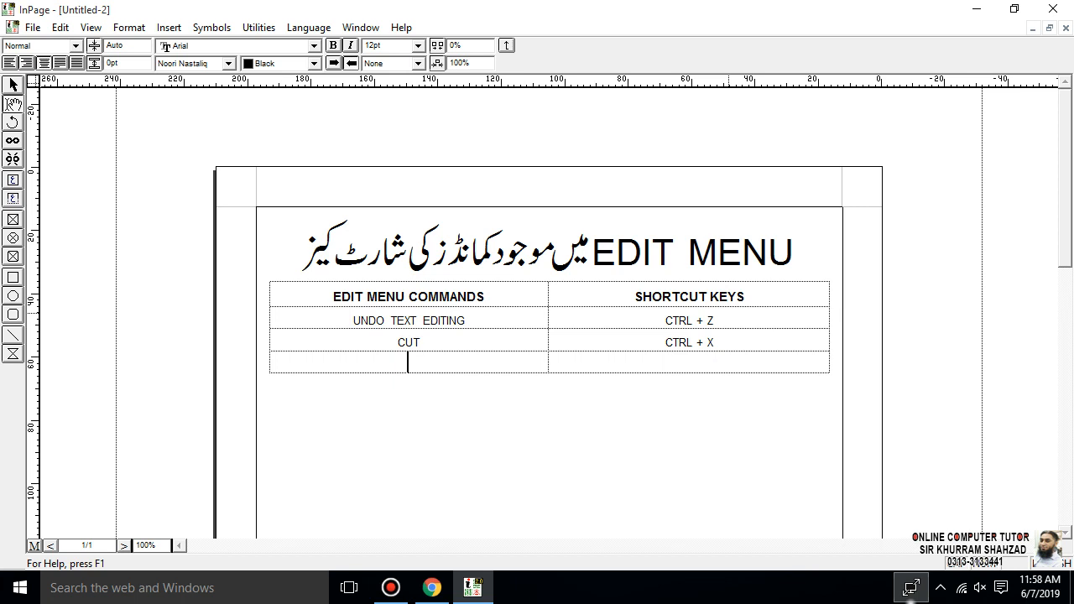
text(COPY)
key(Tab)
text(CTRL + C)
Add a table row for "PASTE SPECIAL" with the shortcut "ALT + E + S"
key(Tab)
text(PASTE SPECIAL)
key(Tab)
text(ALT + E  + S)
Add a table row for "PASTE" with the shortcut "CTRL + V" and move on to the row below it
key(Tab)
text(PASTE)
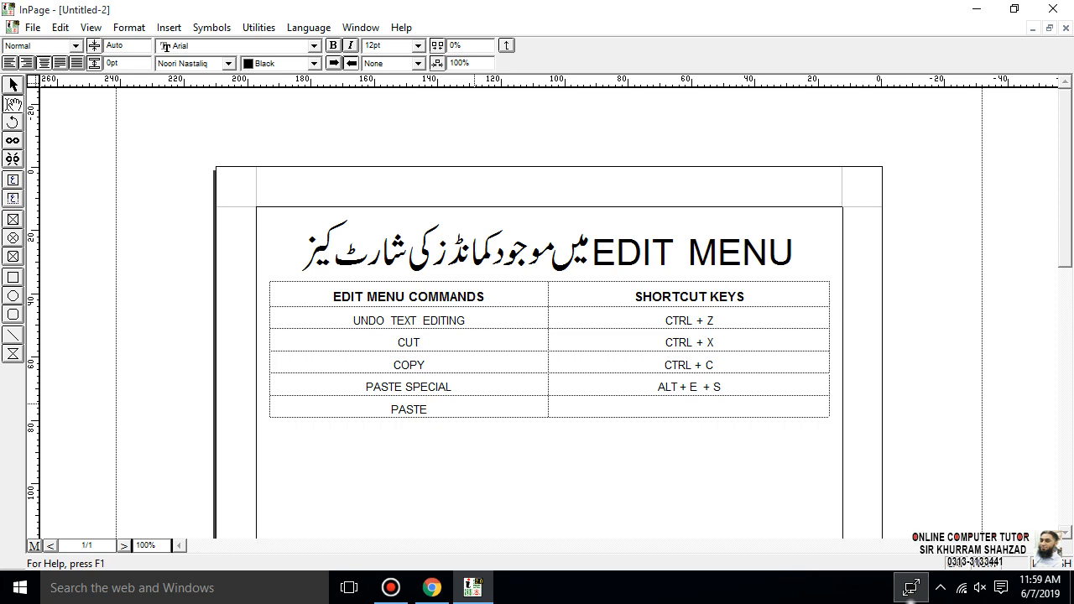
key(Tab)
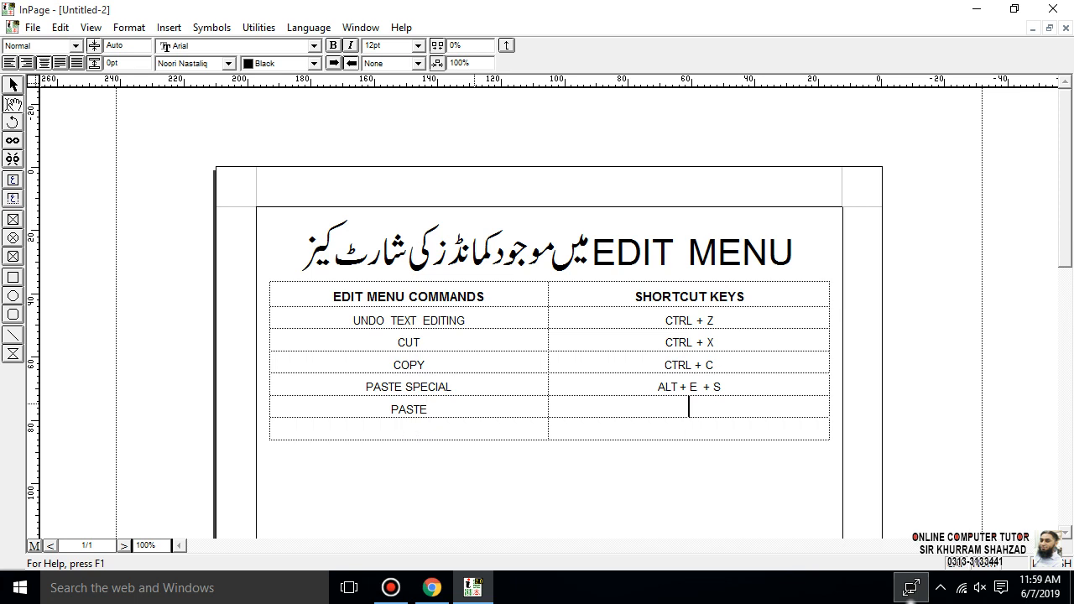
text(CTRL + V)
key(Down)
key(Tab)
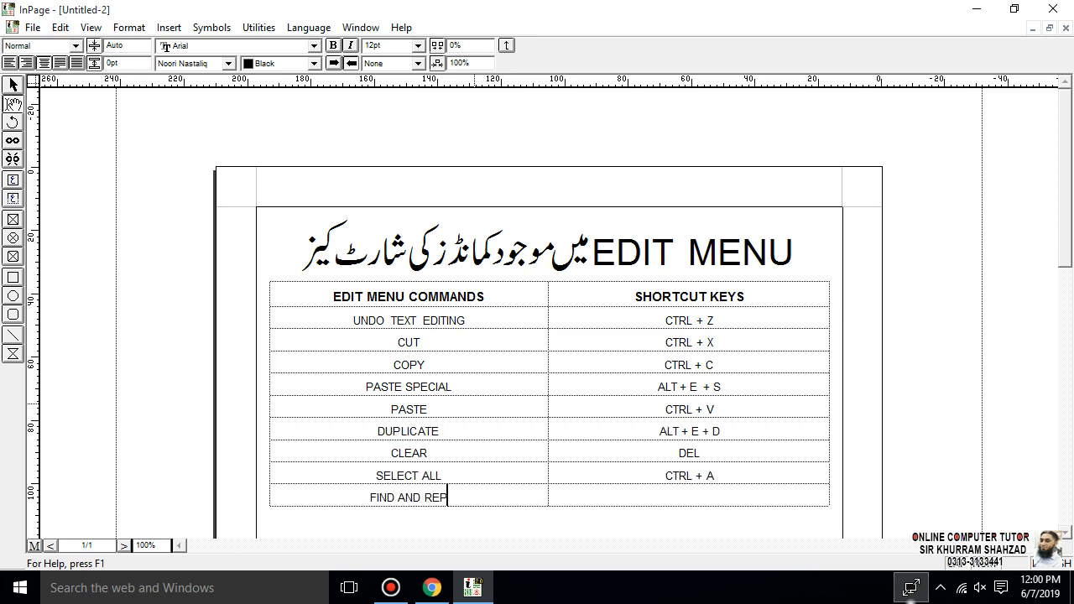
Complete the command name "FIND AND REPLACE", enter its shortcut "CTRL + F" and move on to the next row
text(LACE)
key(Tab)
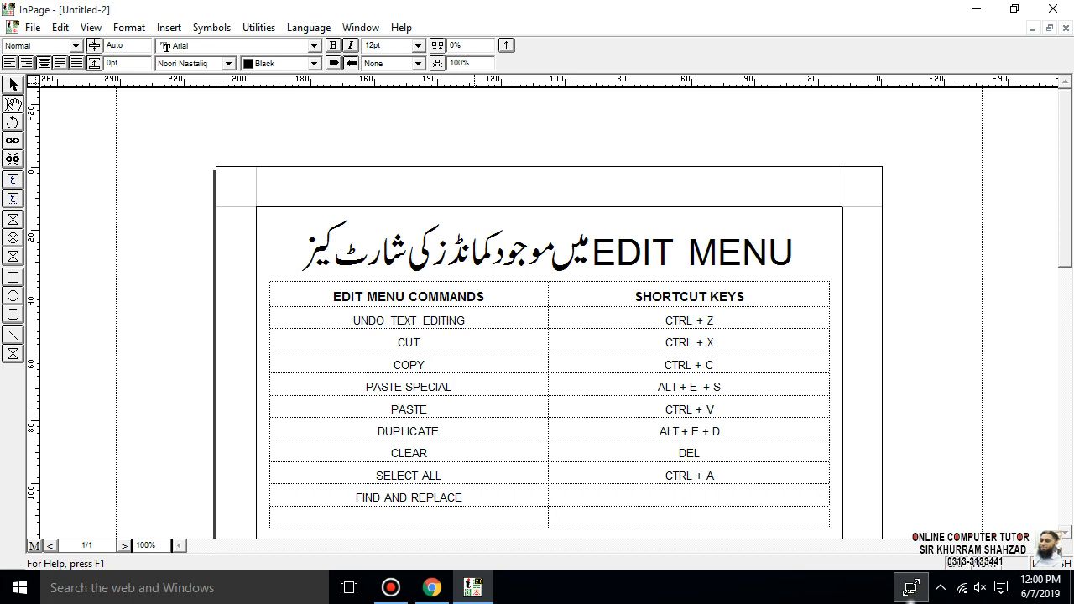
text(CTRL + F)
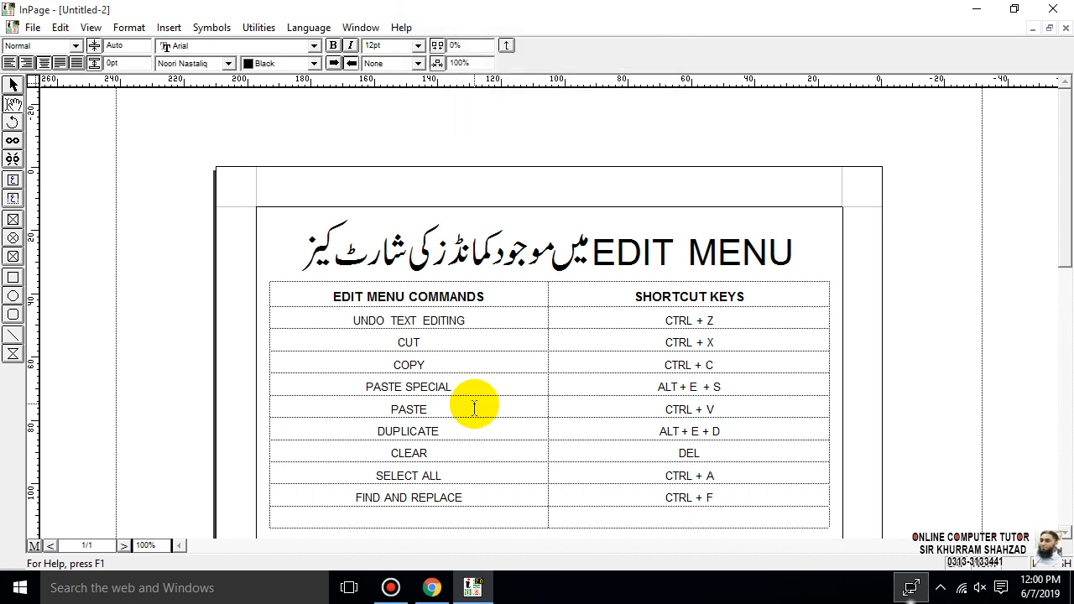
key(shift+Tab)
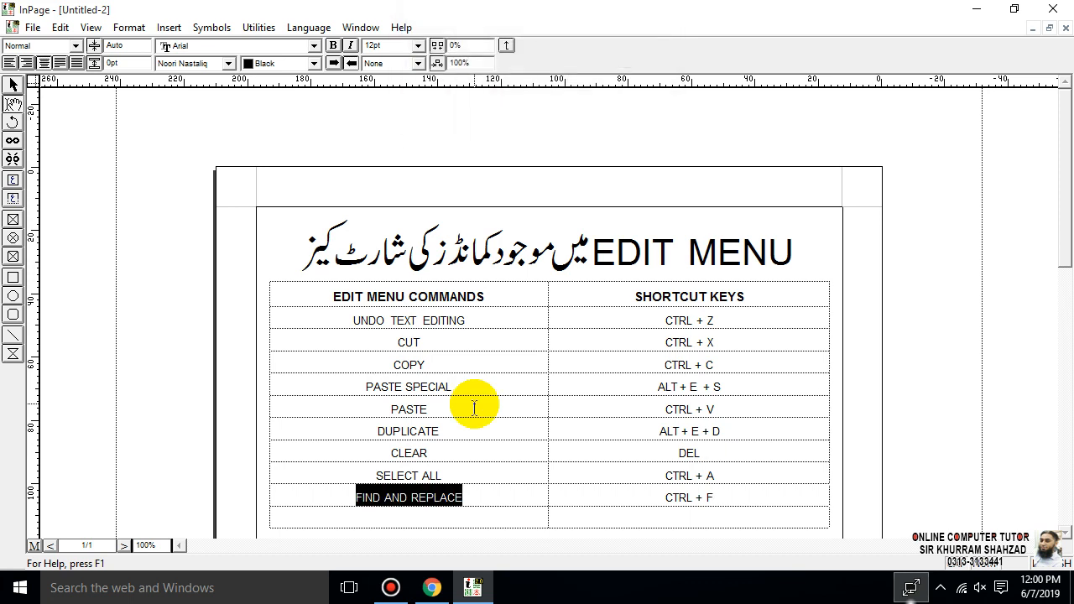
key(Tab)
key(Tab)
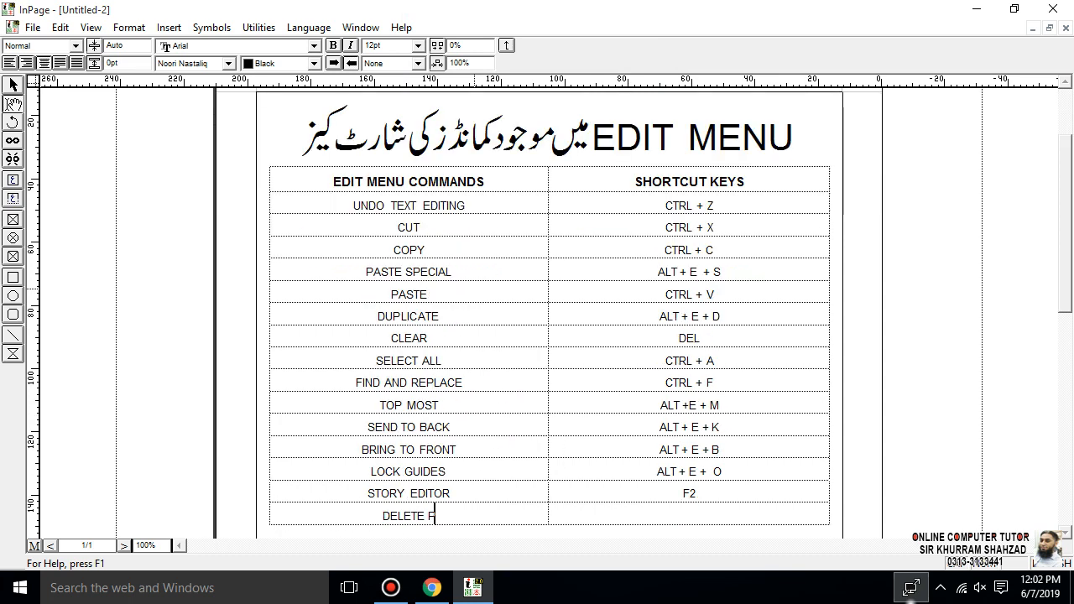
Complete the command name "DELETE PAGE" in the row below STORY EDITOR and enter "ALT + D" as its shortcut
text(PAGE)
key(Tab)
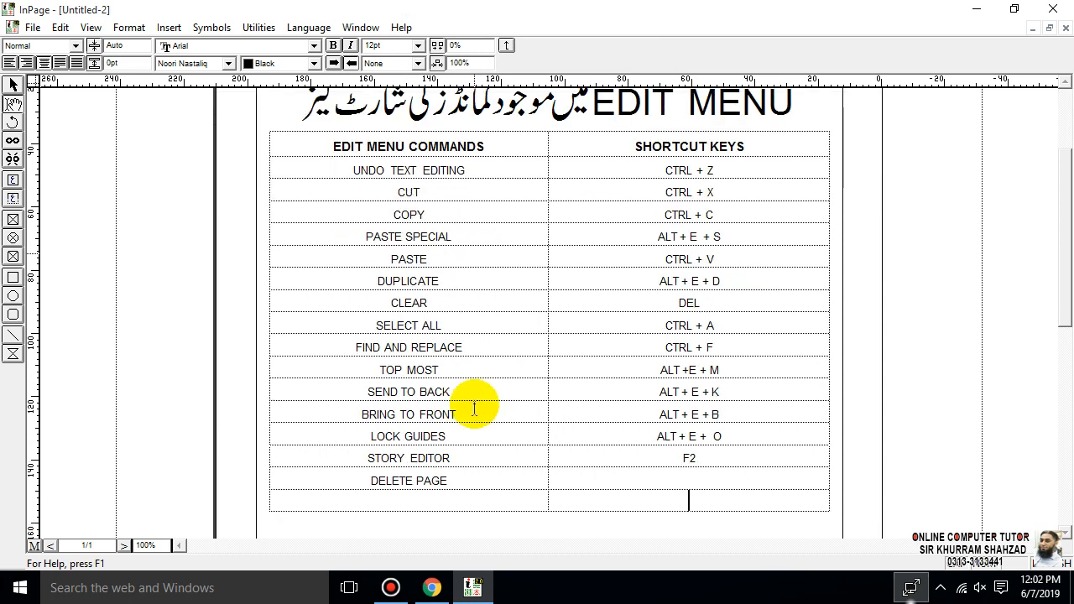
text(ALT+)
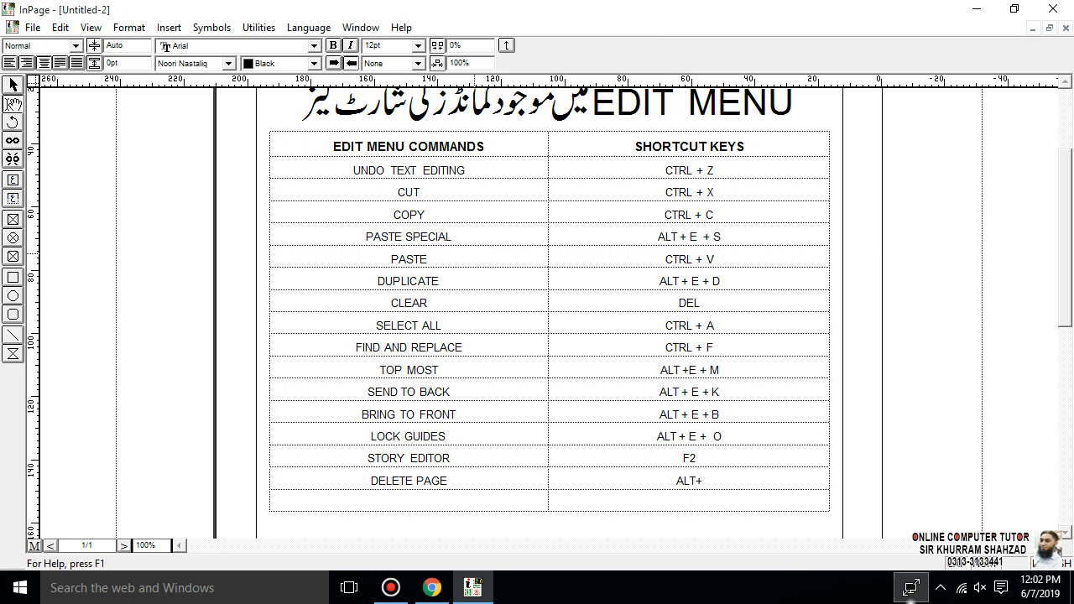
key(BackSpace)
text(+ D)
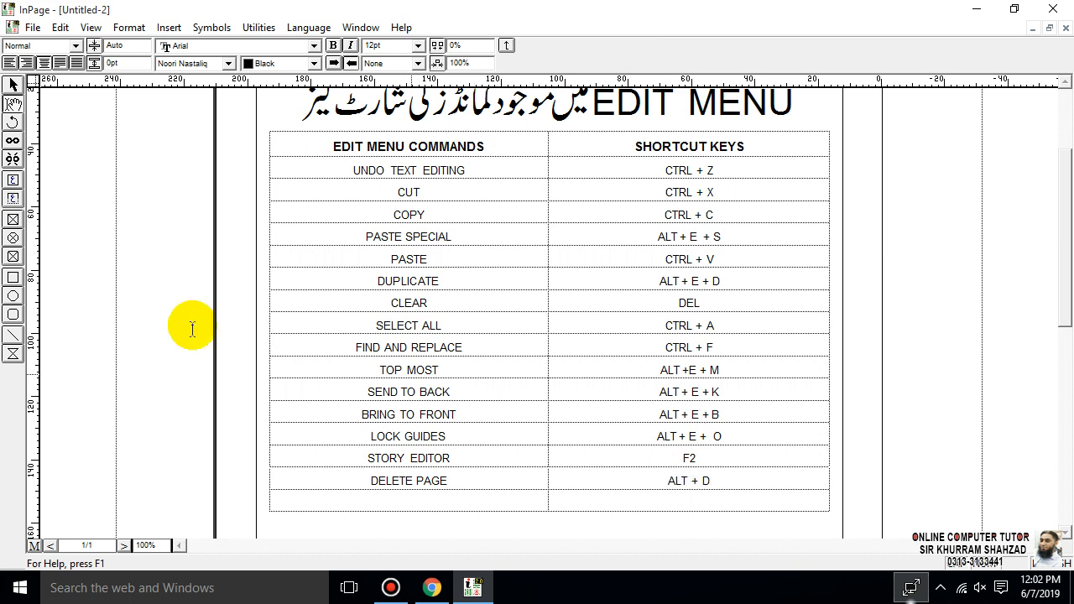
Check the Preferences entry in the Edit menu and place the cursor in the empty row below DELETE PAGE
click(69, 32)
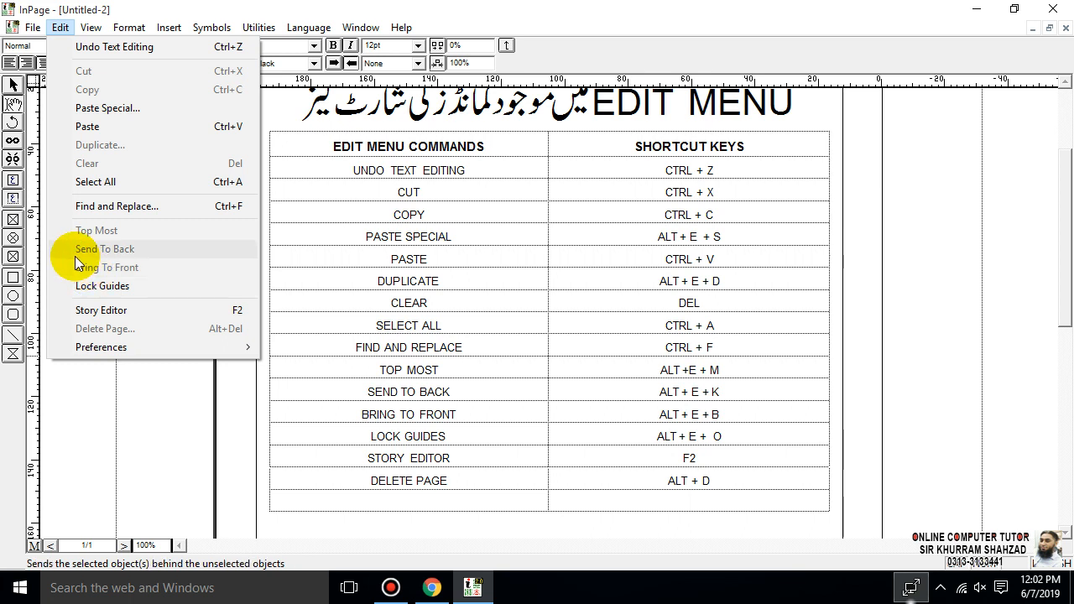
mouse_move(118, 356)
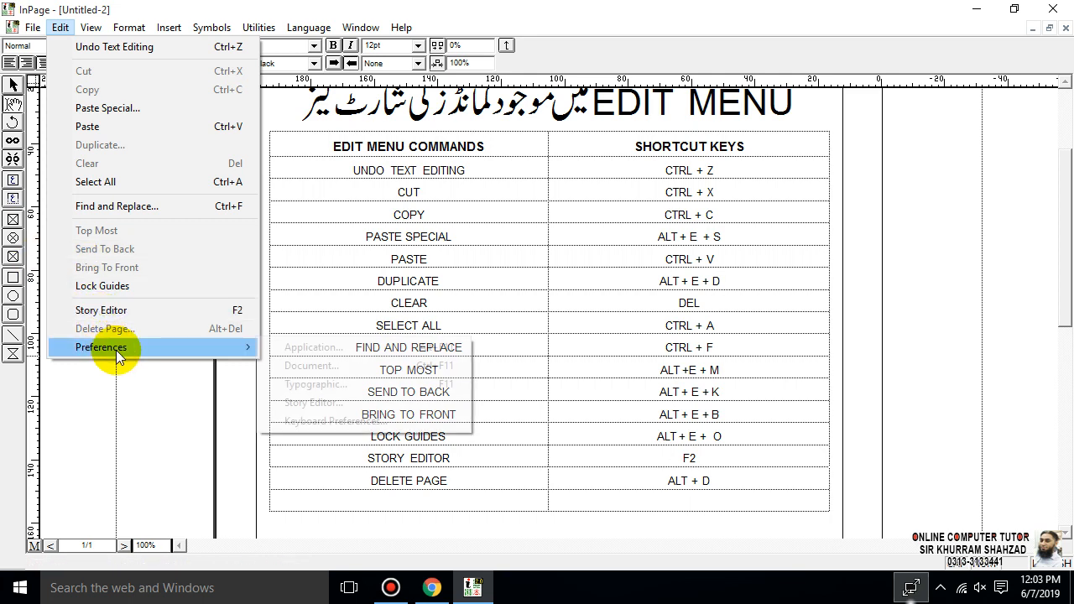
click(506, 502)
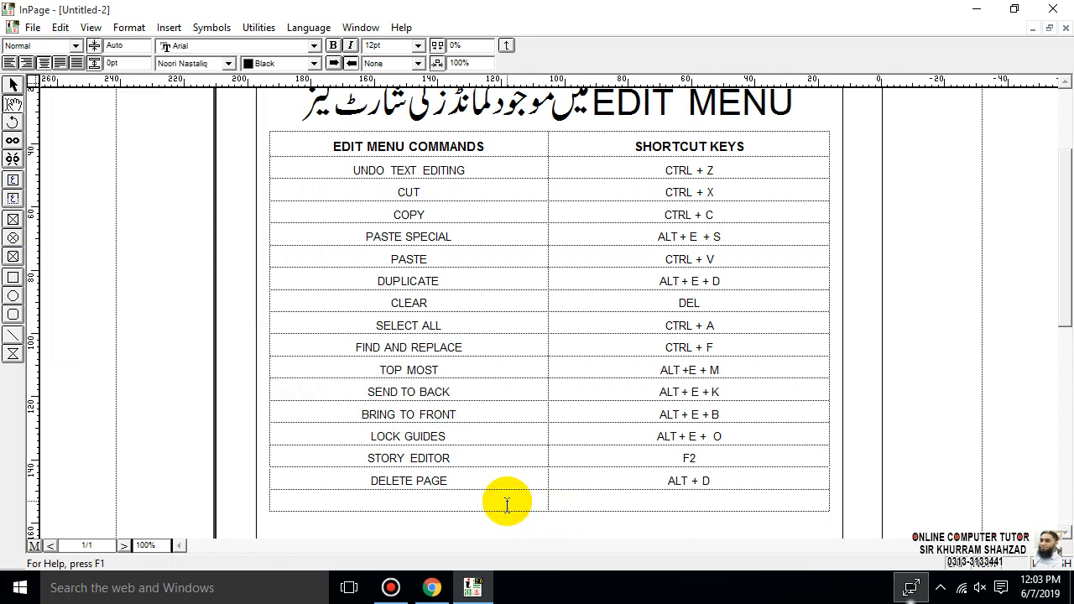